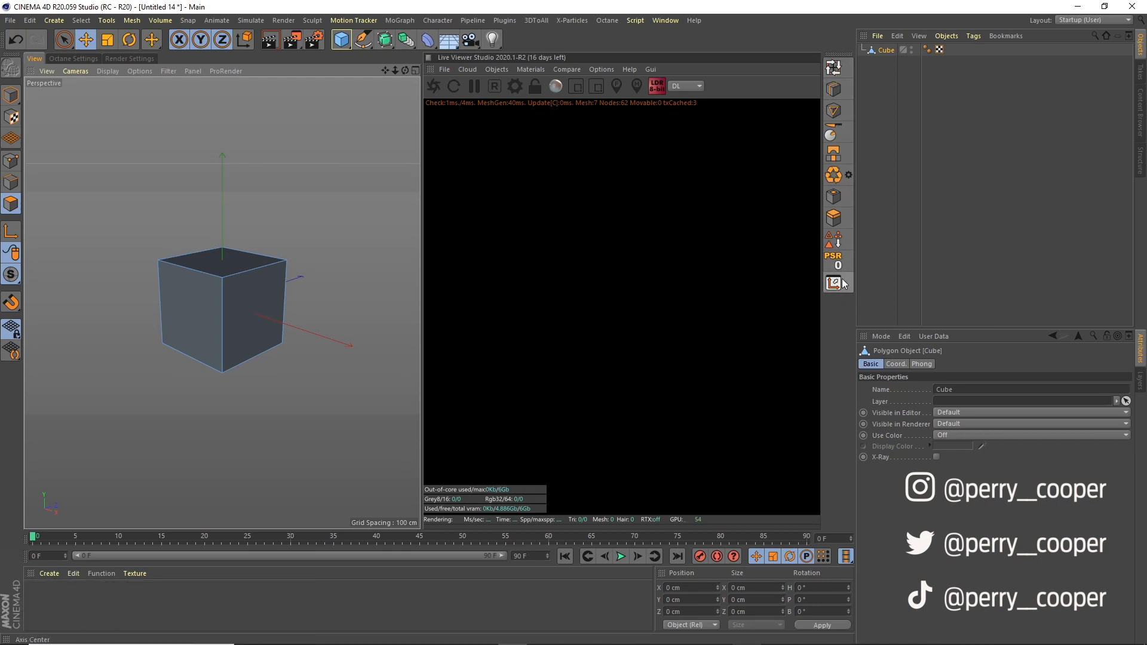
Look through the render settings and Octane settings in the current layout, ending on the perspective view
click(96, 60)
click(106, 60)
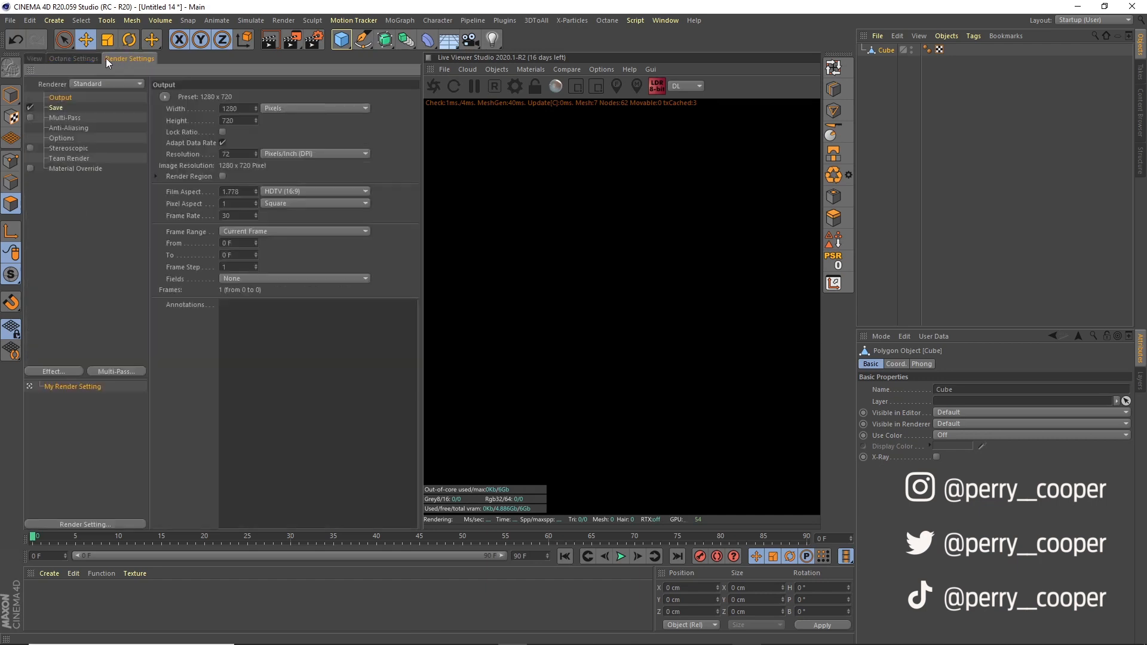
click(73, 58)
click(35, 58)
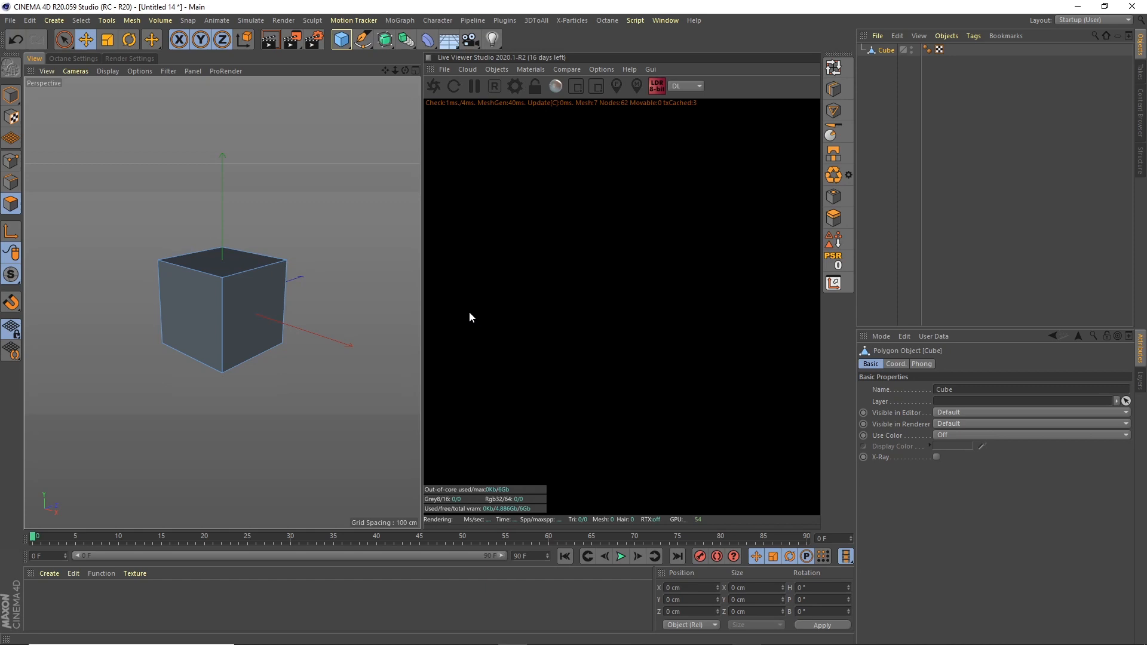
Load the default Startup layout in place of the user layout
click(665, 20)
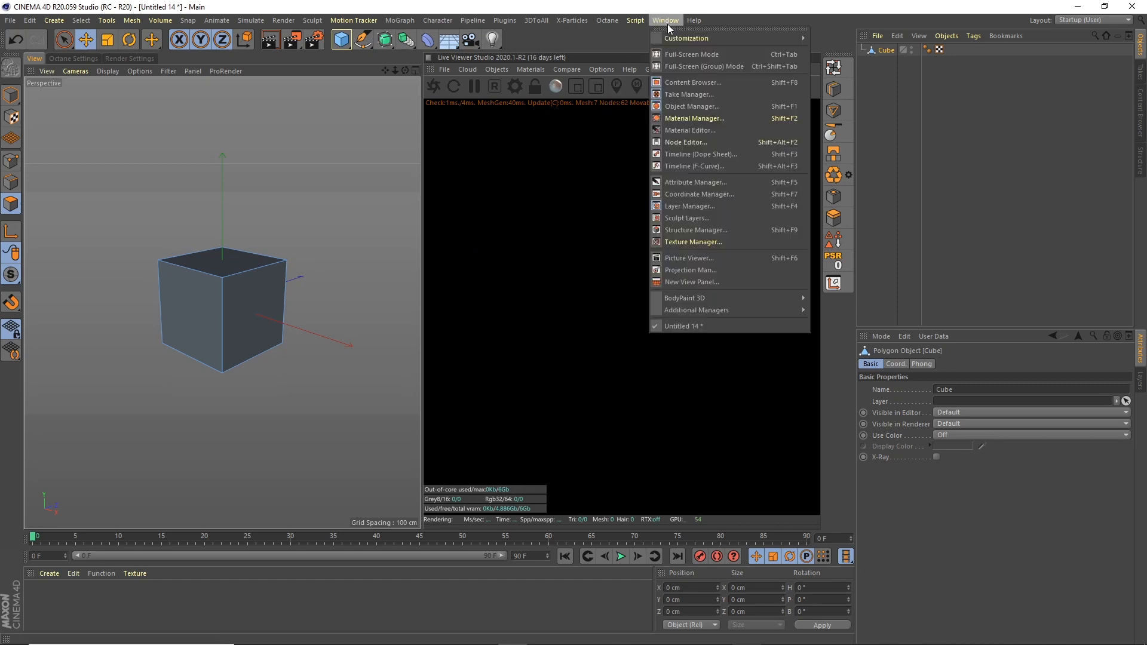
mouse_move(682, 37)
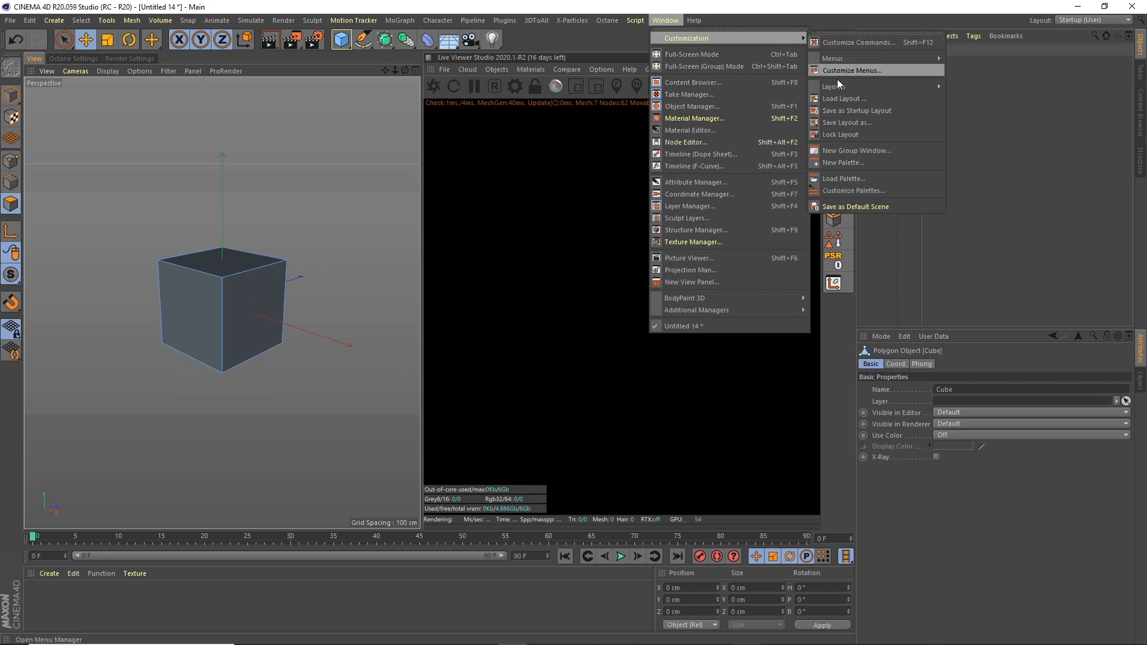
mouse_move(836, 87)
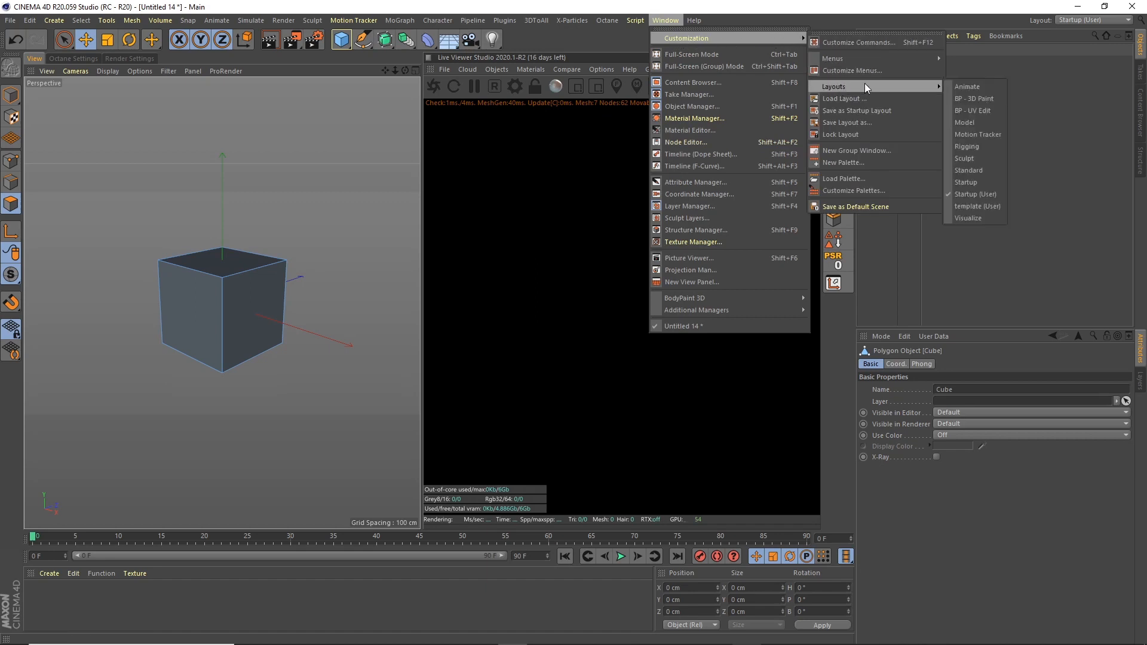
click(967, 186)
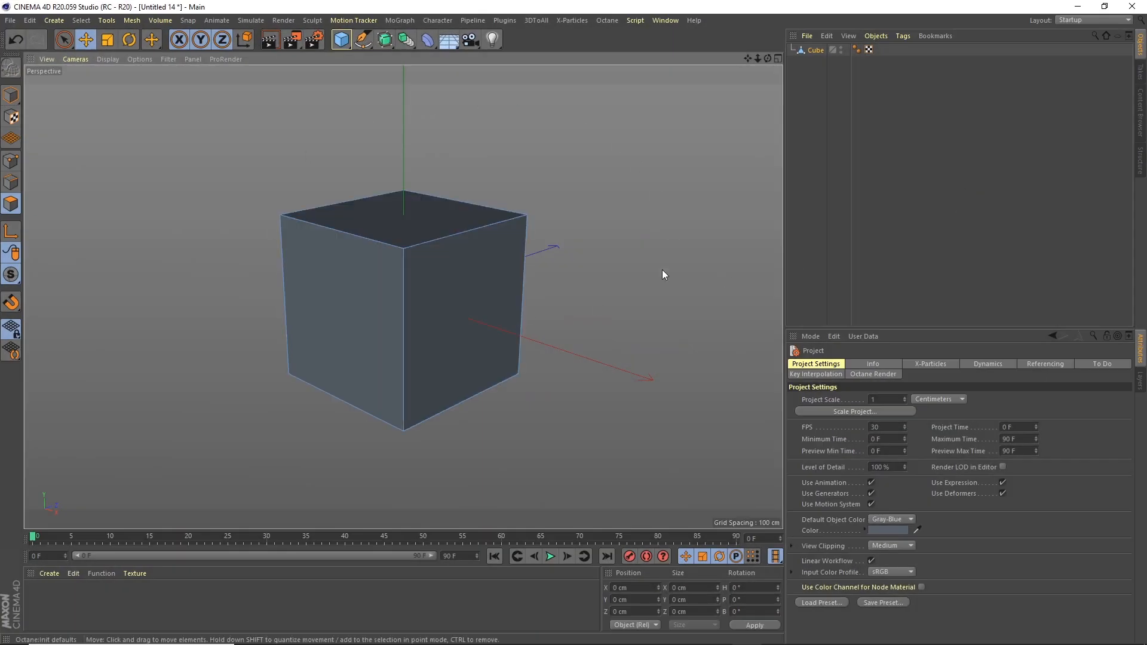
Delete the Cube from the scene and switch to Model mode
click(815, 49)
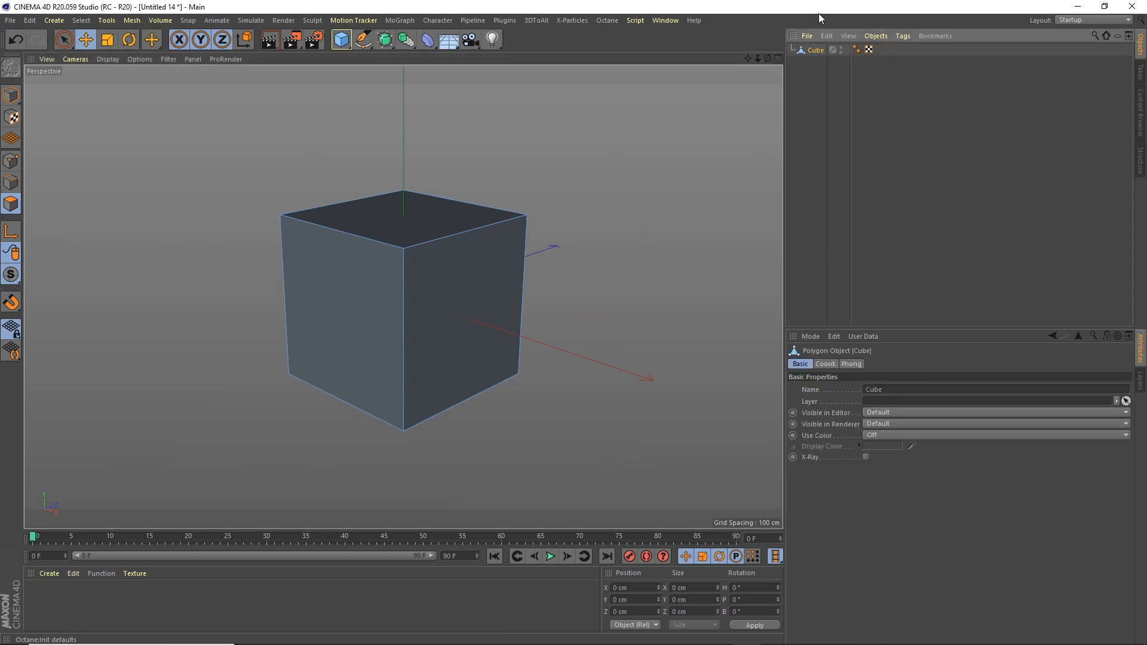
key(Delete)
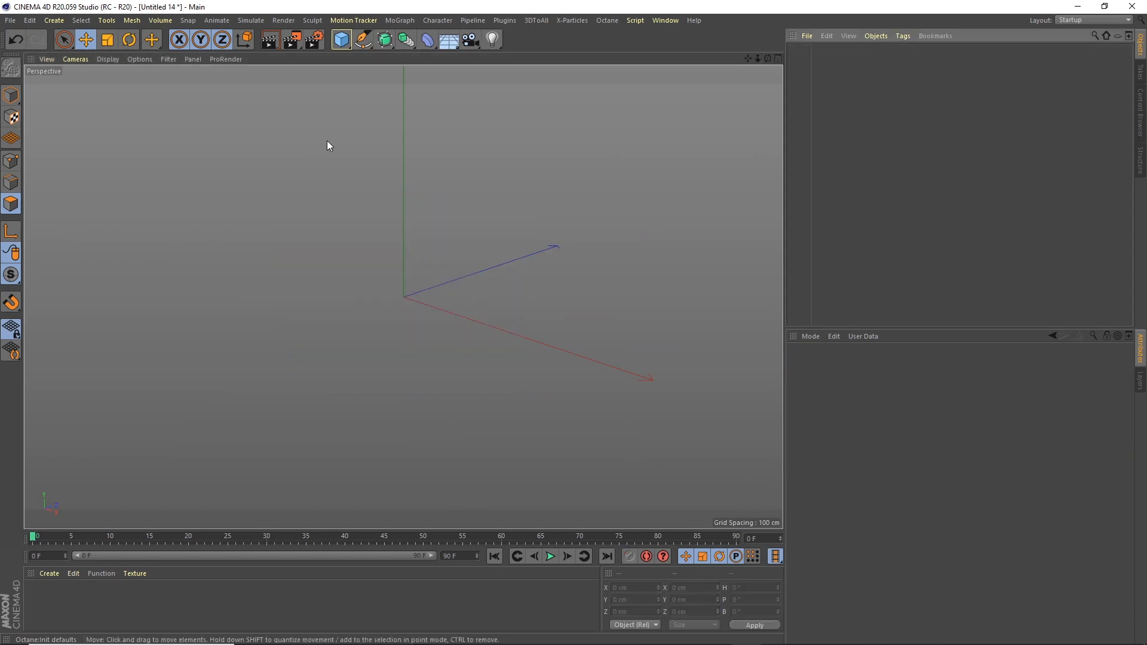
click(12, 100)
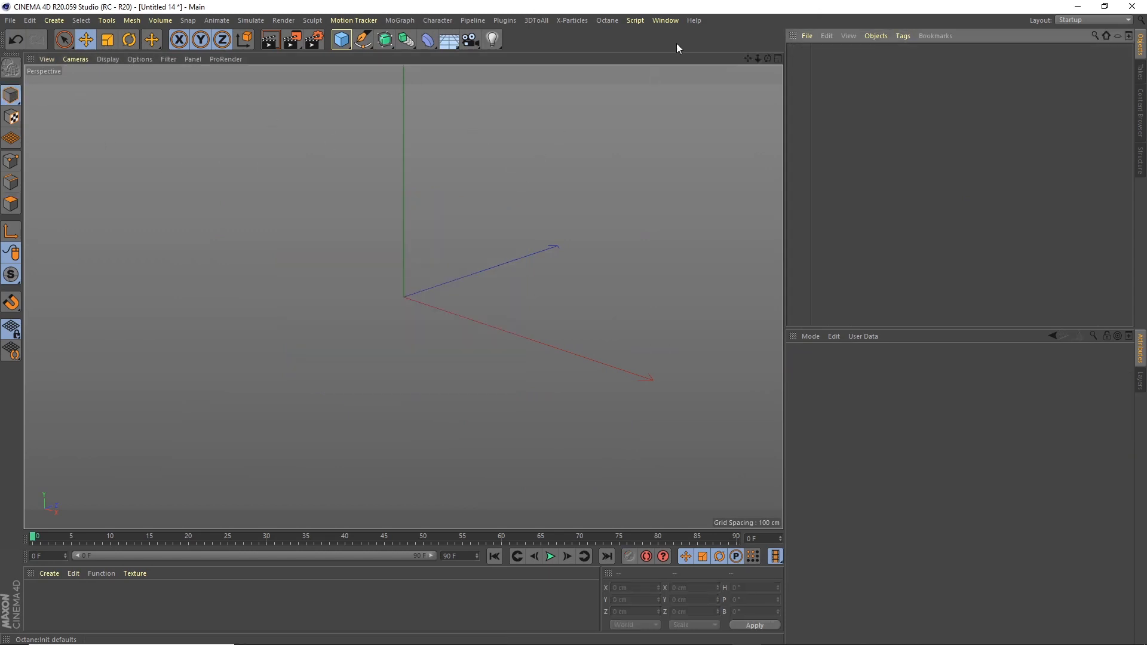
Enable palette editing with the command customization window open and create a new empty palette
click(669, 20)
mouse_move(720, 36)
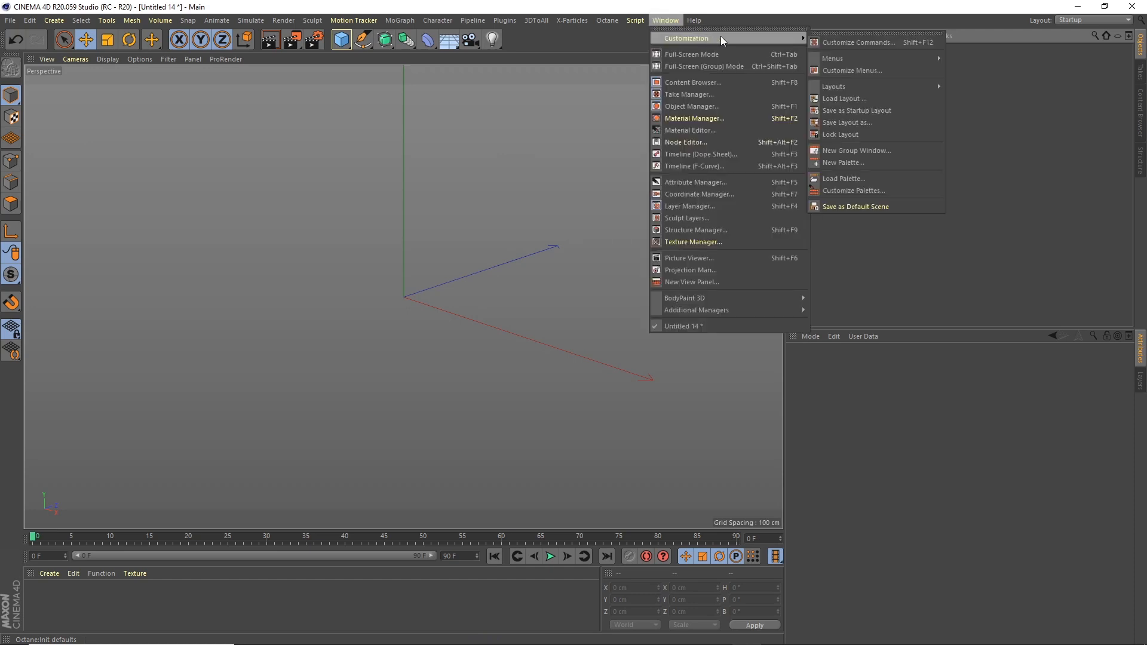
click(848, 189)
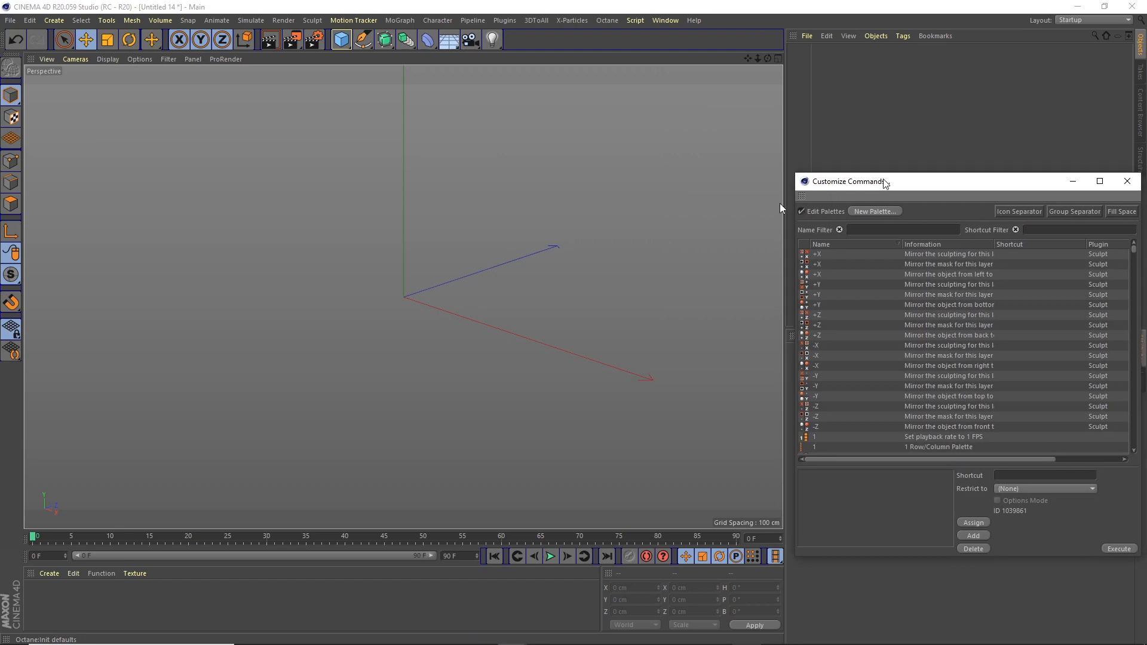
drag(890, 178, 445, 139)
click(465, 188)
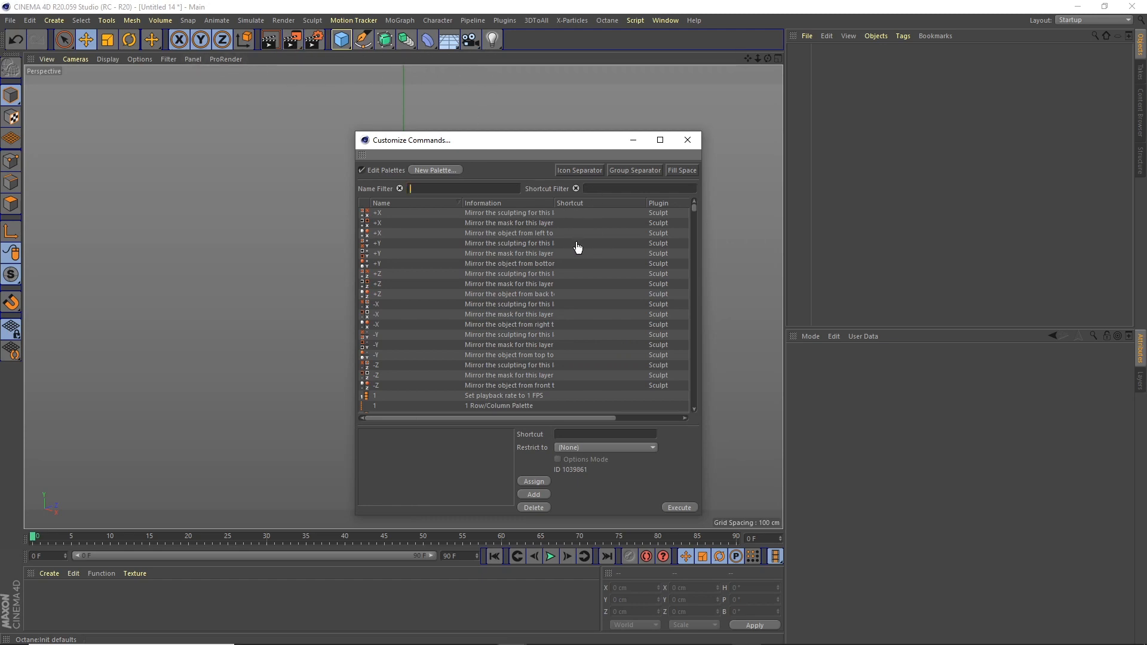
click(442, 172)
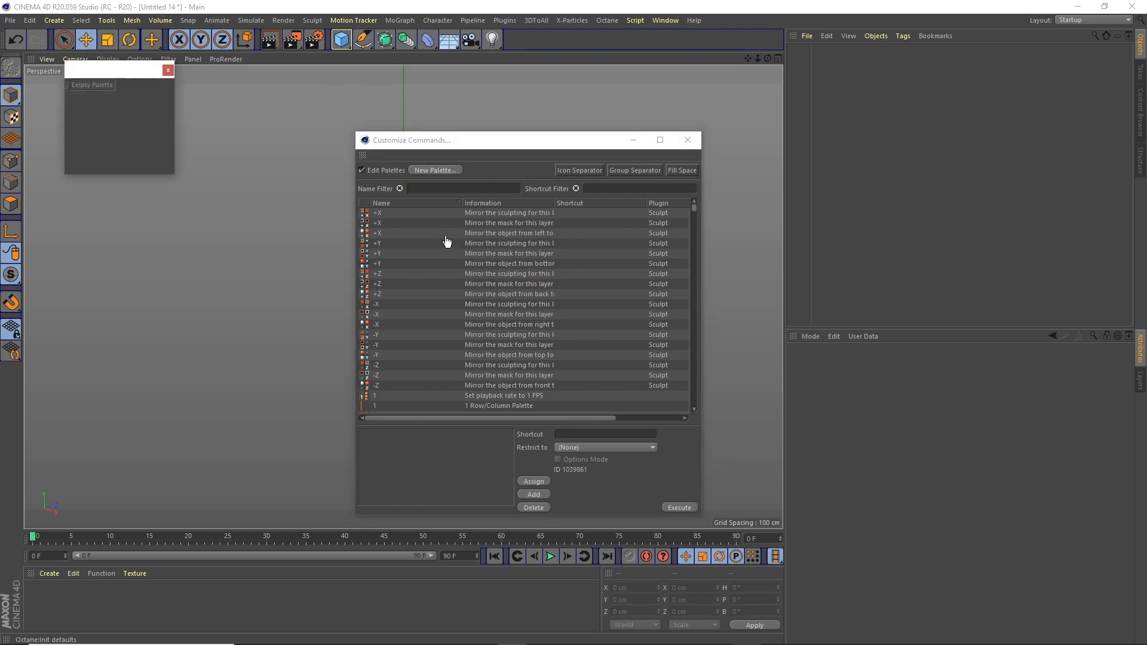
click(667, 21)
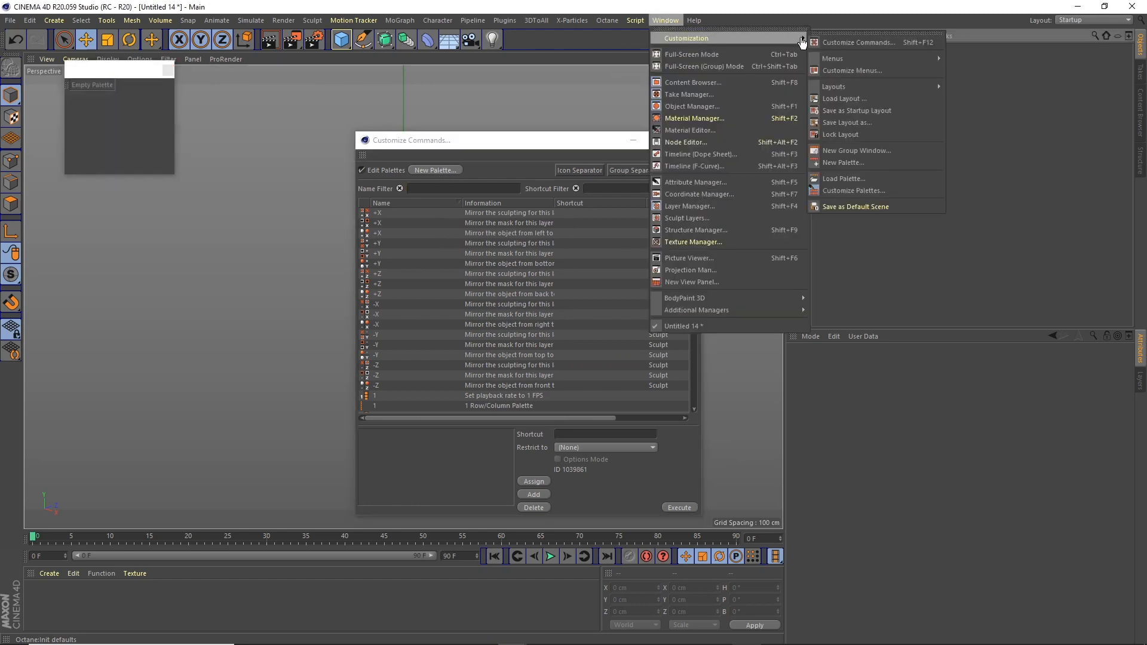
mouse_move(797, 43)
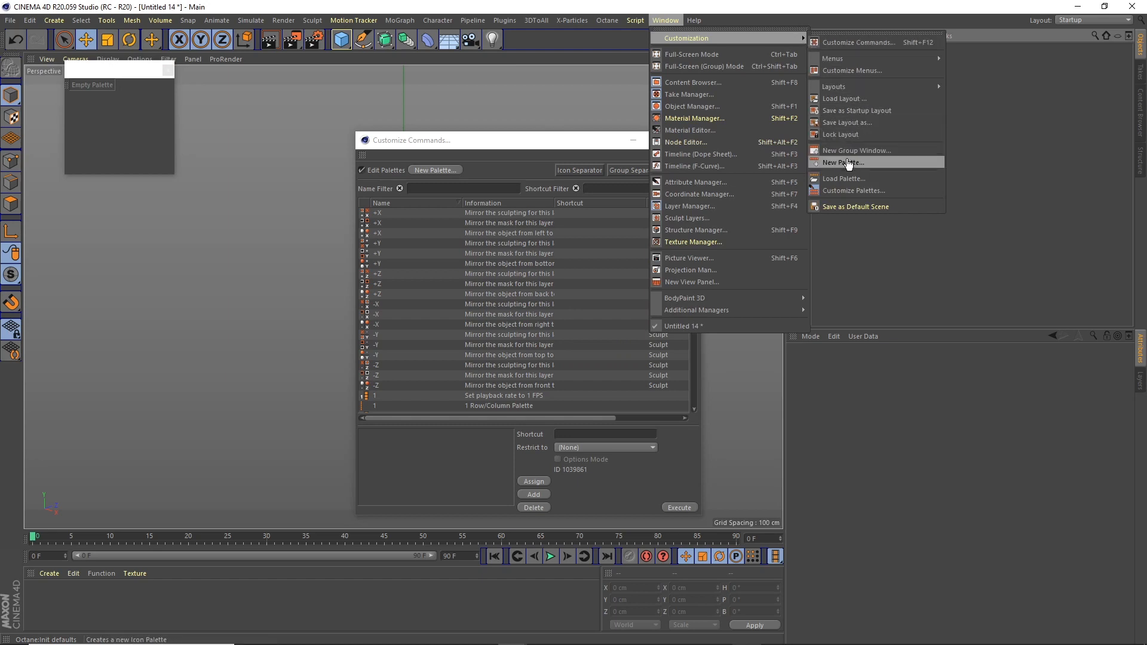
click(696, 7)
Filter the commands for "loop" and add Loop Selection and Loop/Path Cut to the new palette, docked between the viewport and Object Manager
drag(407, 141, 445, 182)
drag(141, 77, 301, 203)
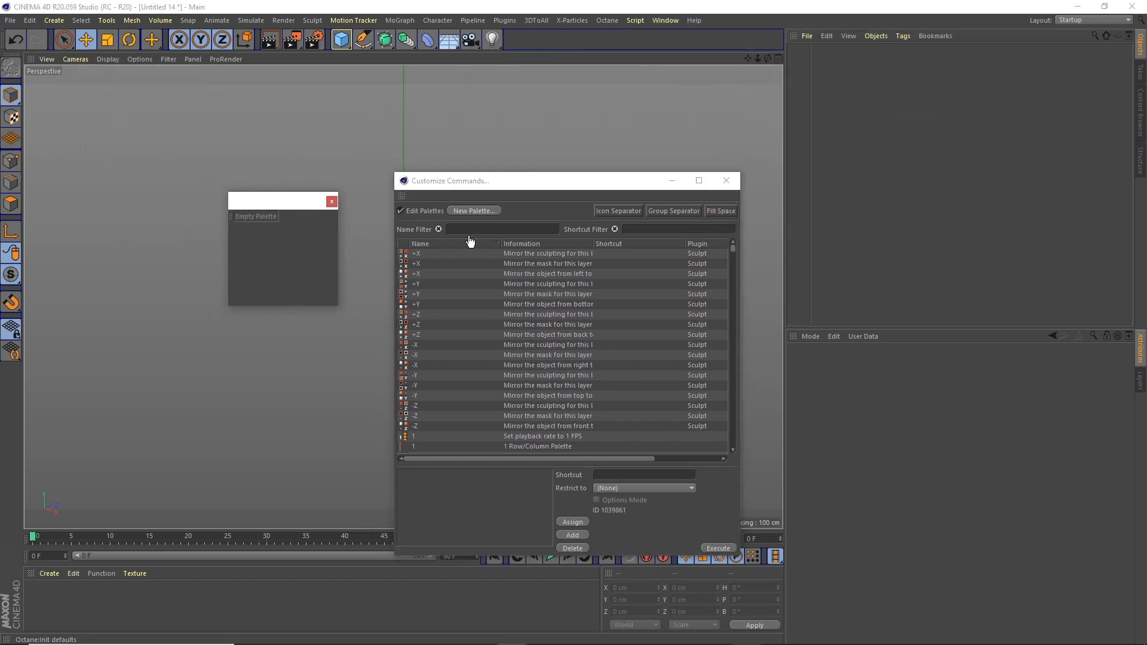
click(469, 229)
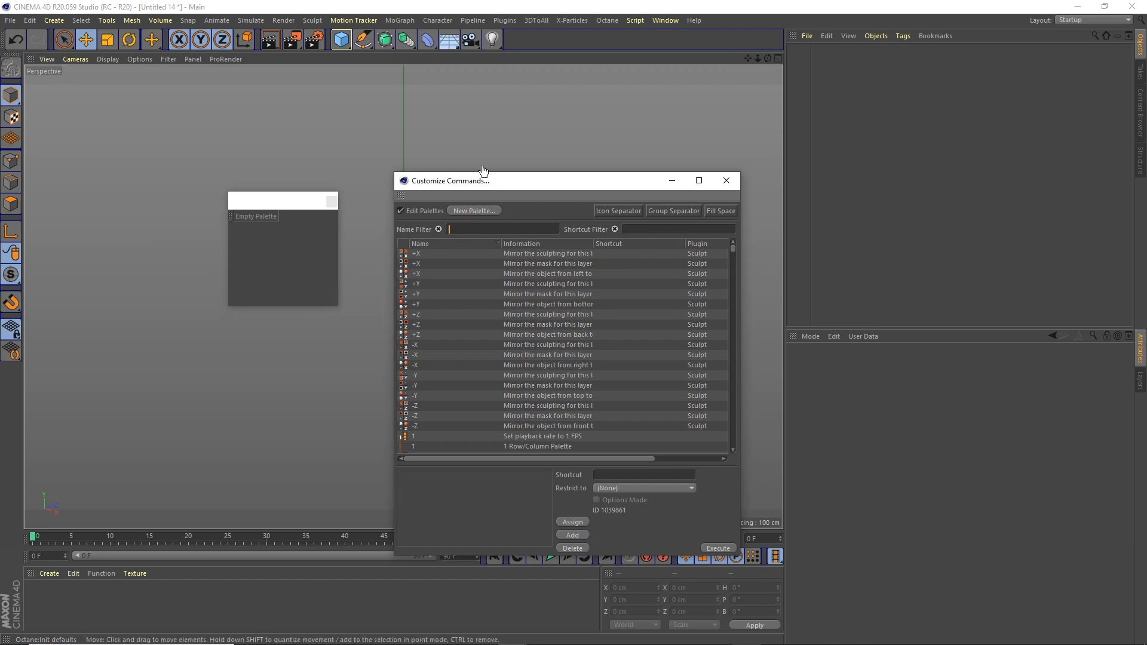
text(loop)
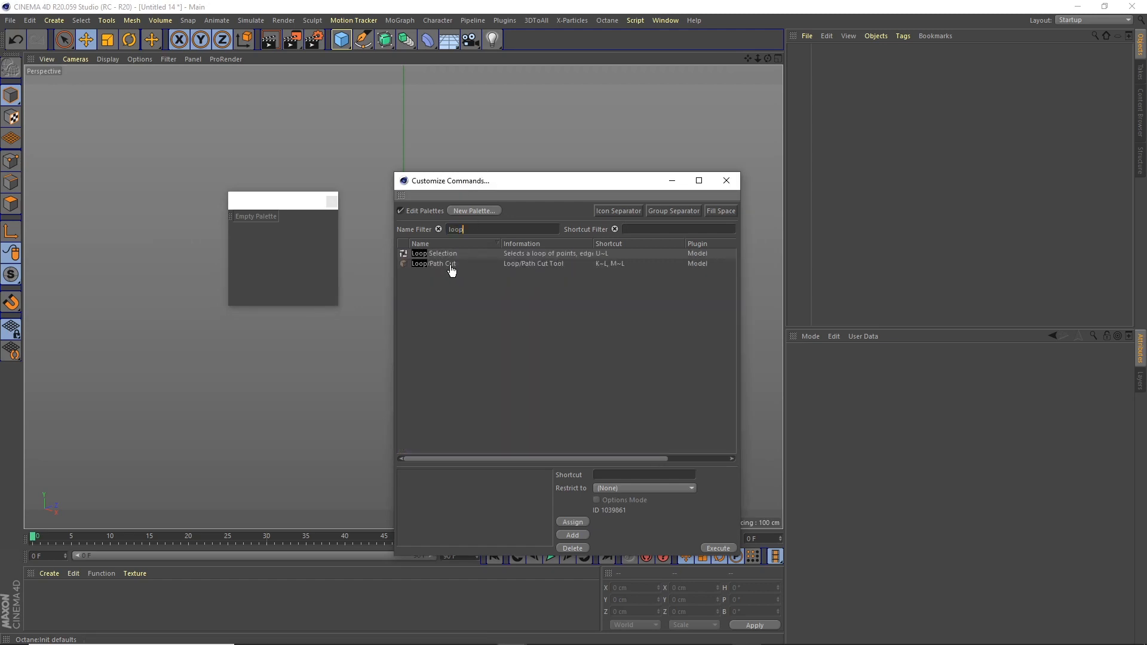
drag(442, 253, 815, 92)
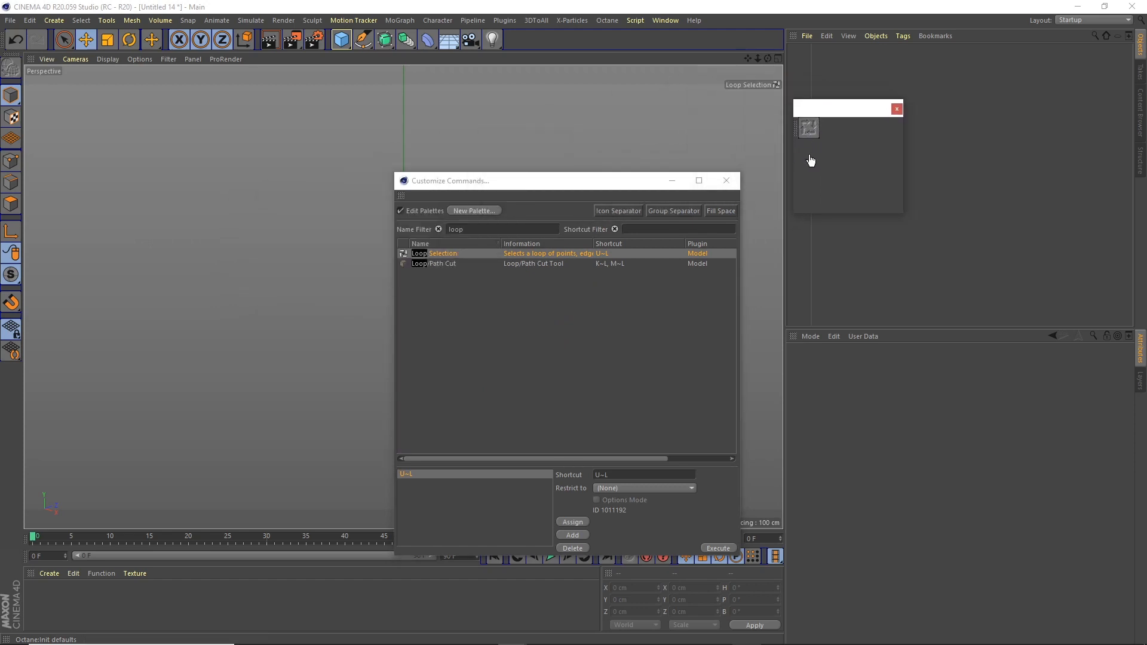
drag(466, 231, 423, 210)
drag(448, 263, 763, 113)
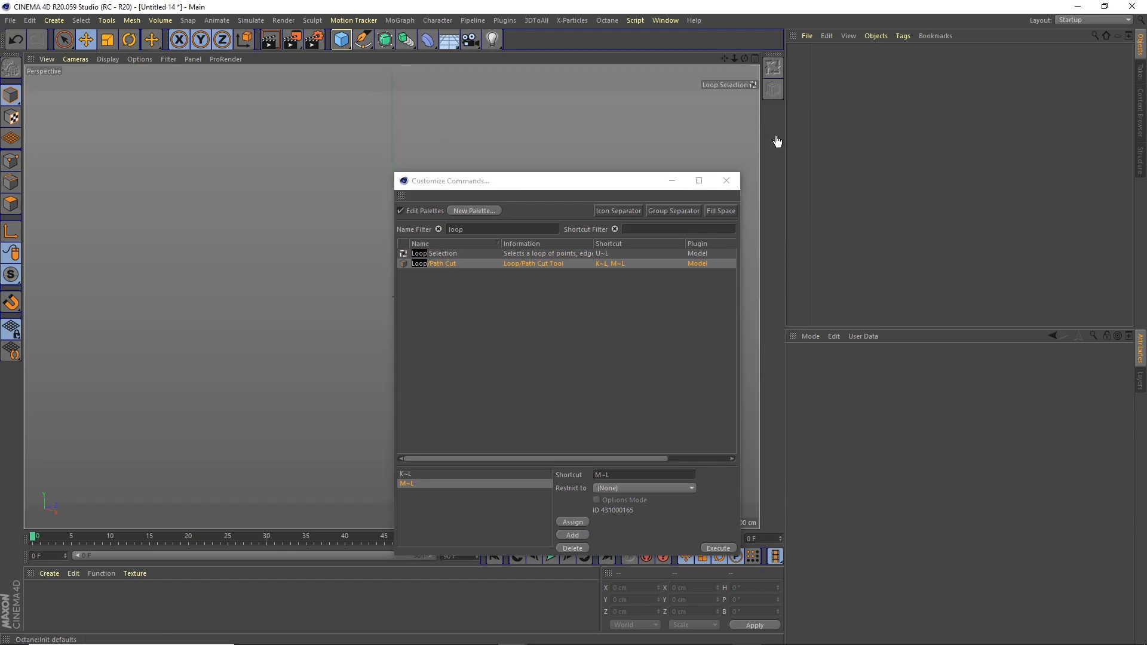
Filter the commands for "plane" and add Plane Cut to the docked palette below Loop/Path Cut
click(708, 175)
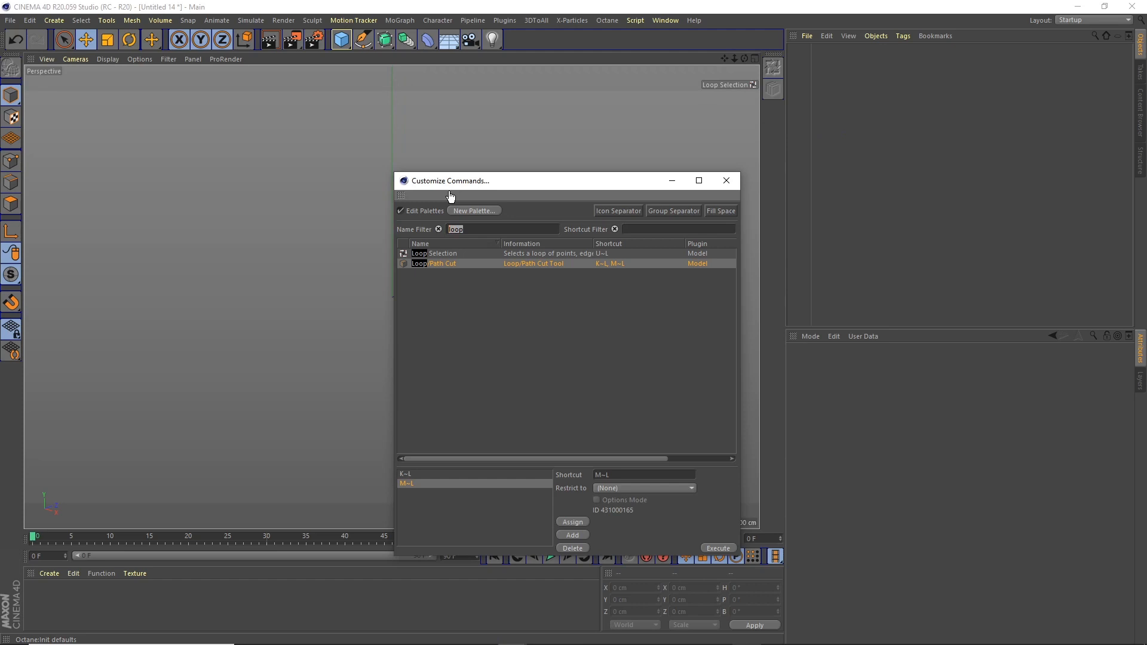
text(plane)
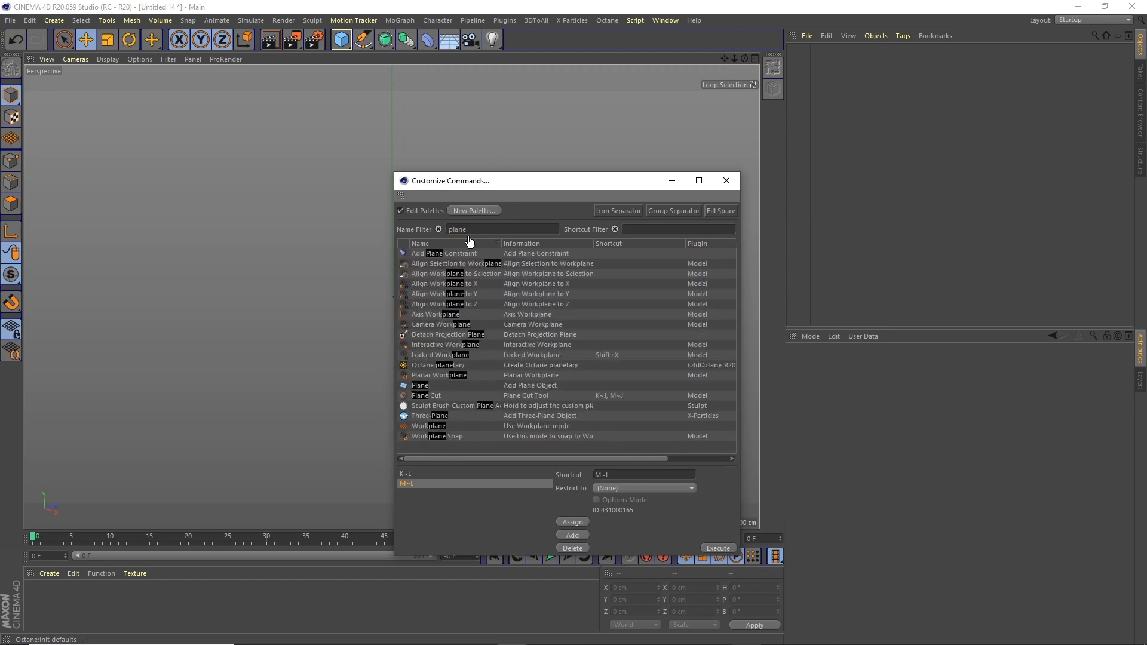
click(421, 396)
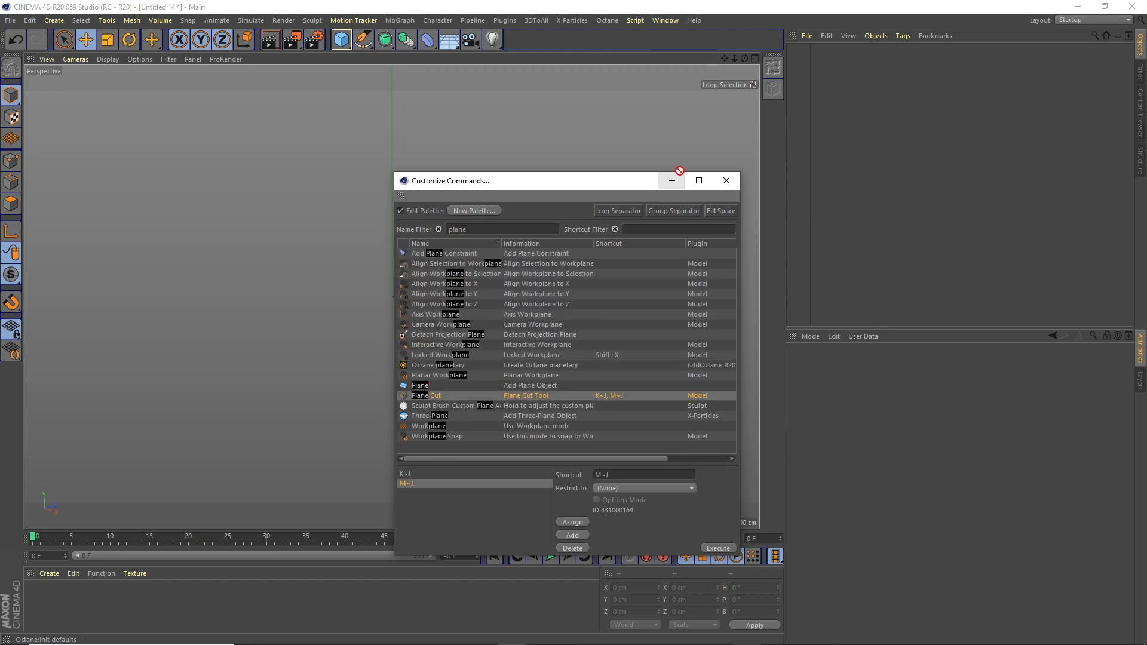
drag(774, 100, 774, 101)
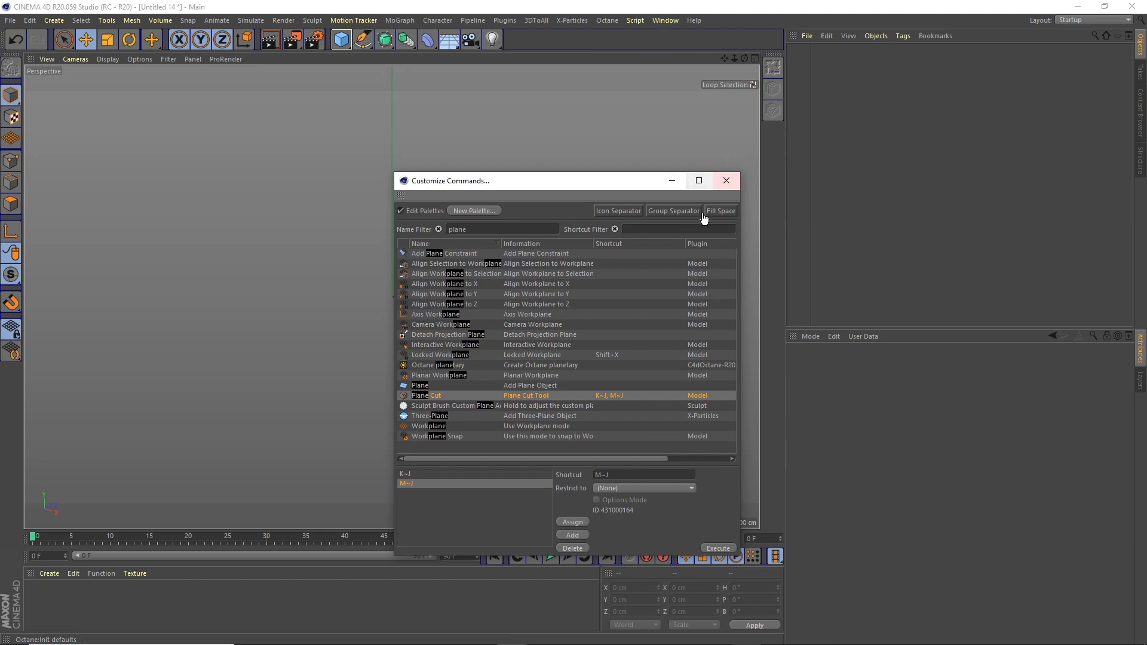
Filter the commands for "volum" and add Volume Builder and Volume Mesher to the docked palette
click(511, 226)
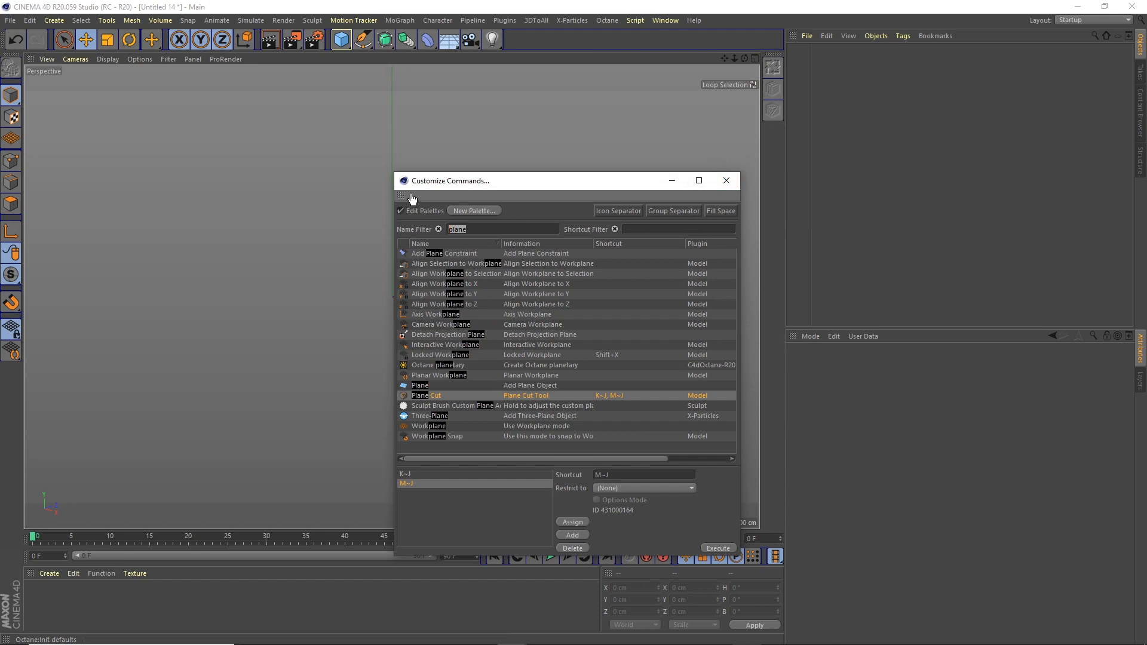
text(volum)
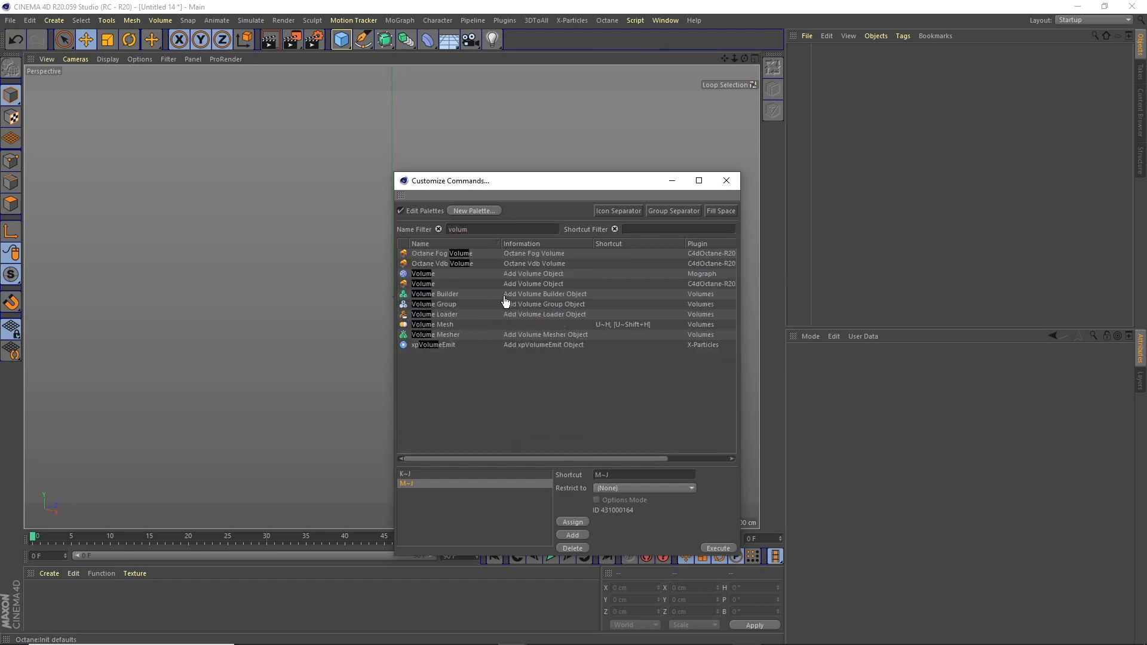
drag(452, 299, 775, 128)
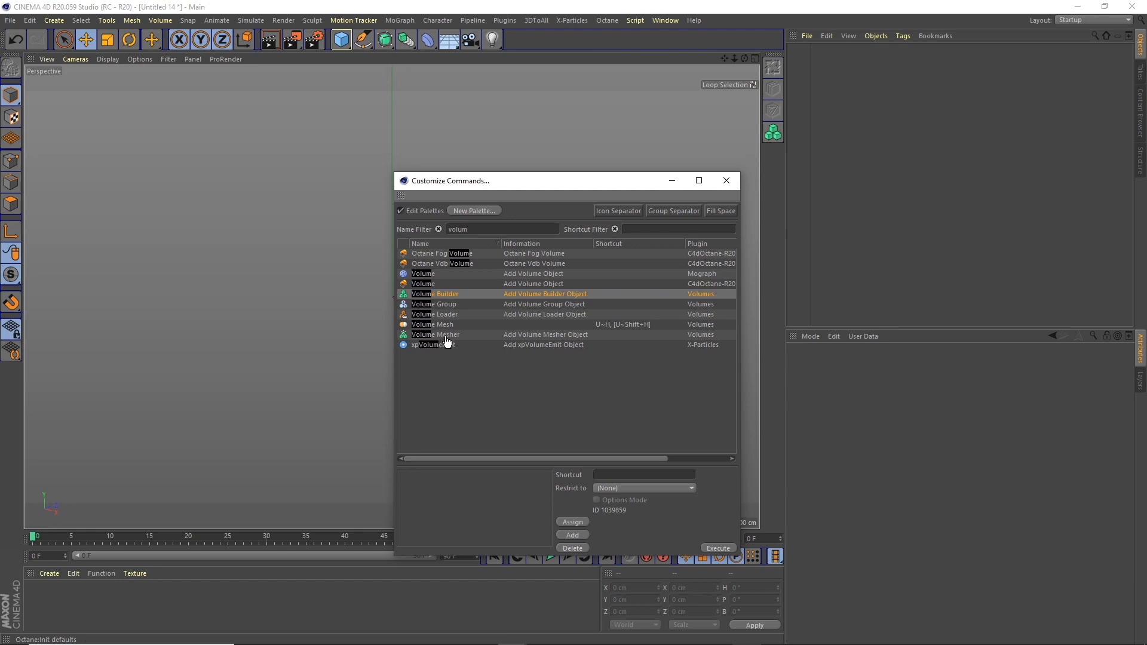
drag(447, 340, 775, 150)
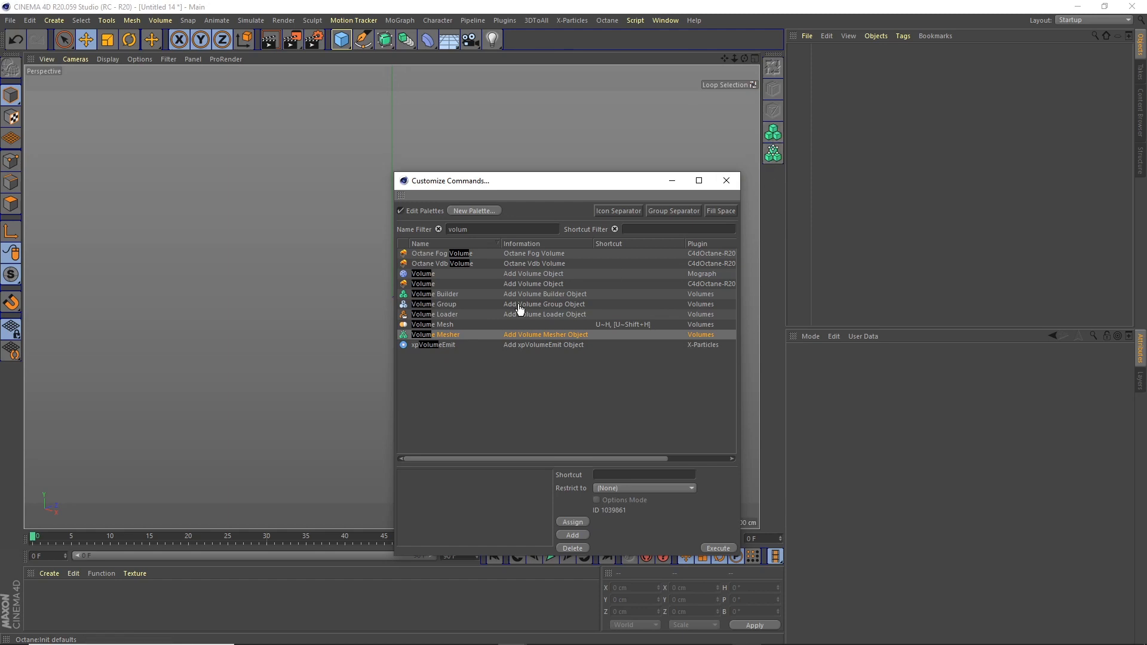
drag(439, 345, 710, 223)
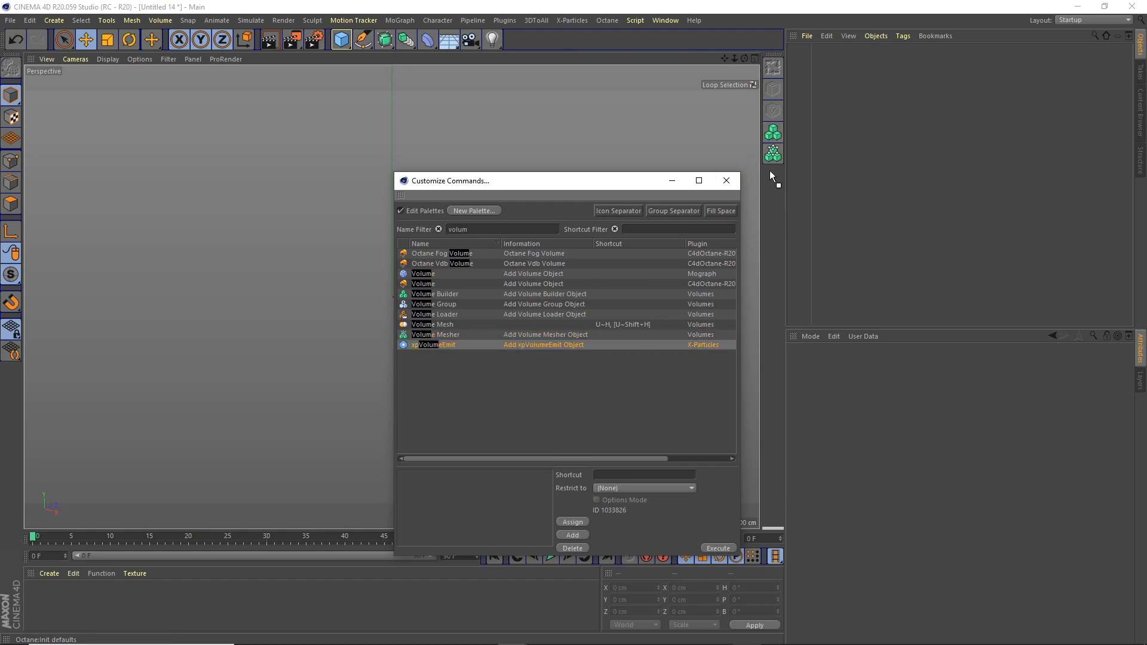
drag(770, 171, 770, 172)
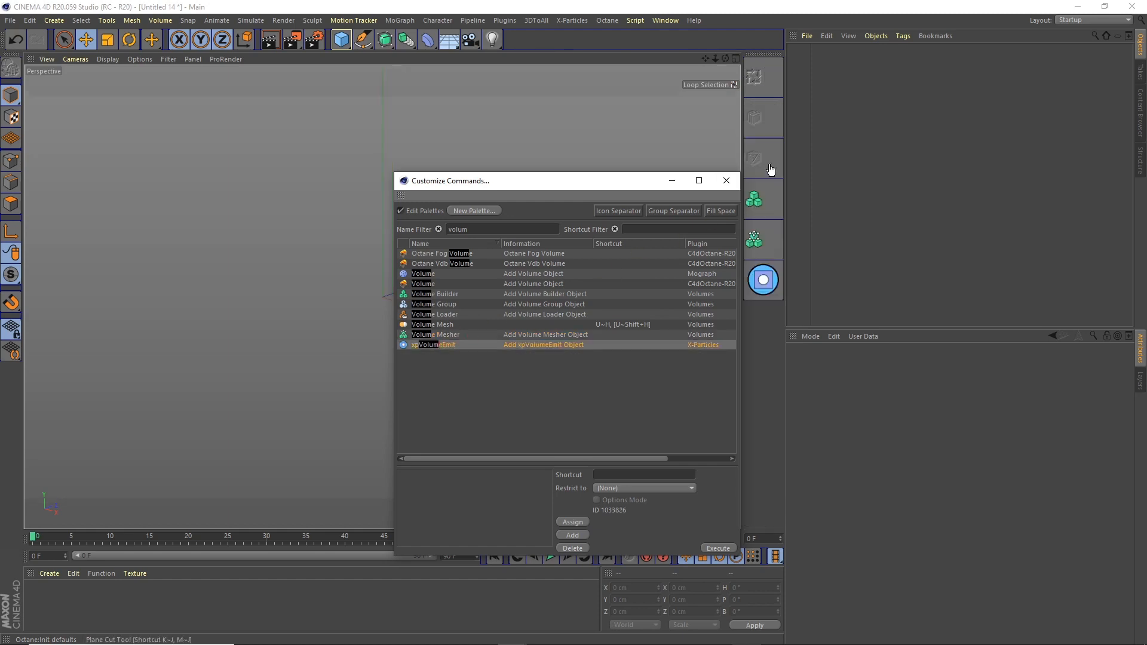
double_click(764, 280)
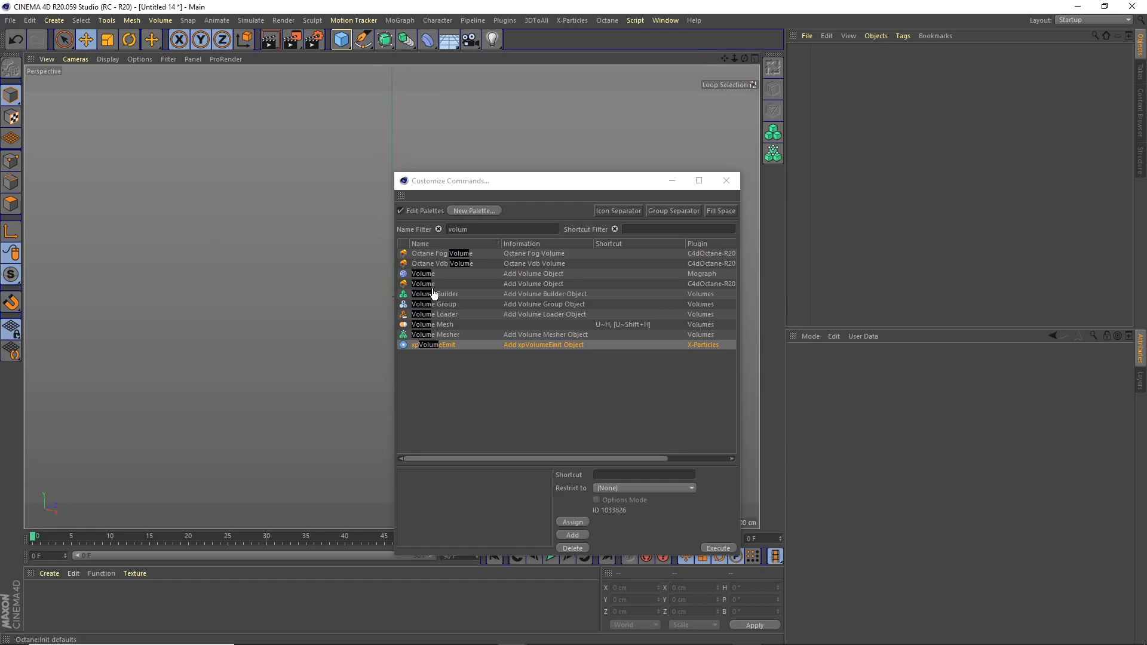
double_click(773, 163)
drag(452, 335, 772, 181)
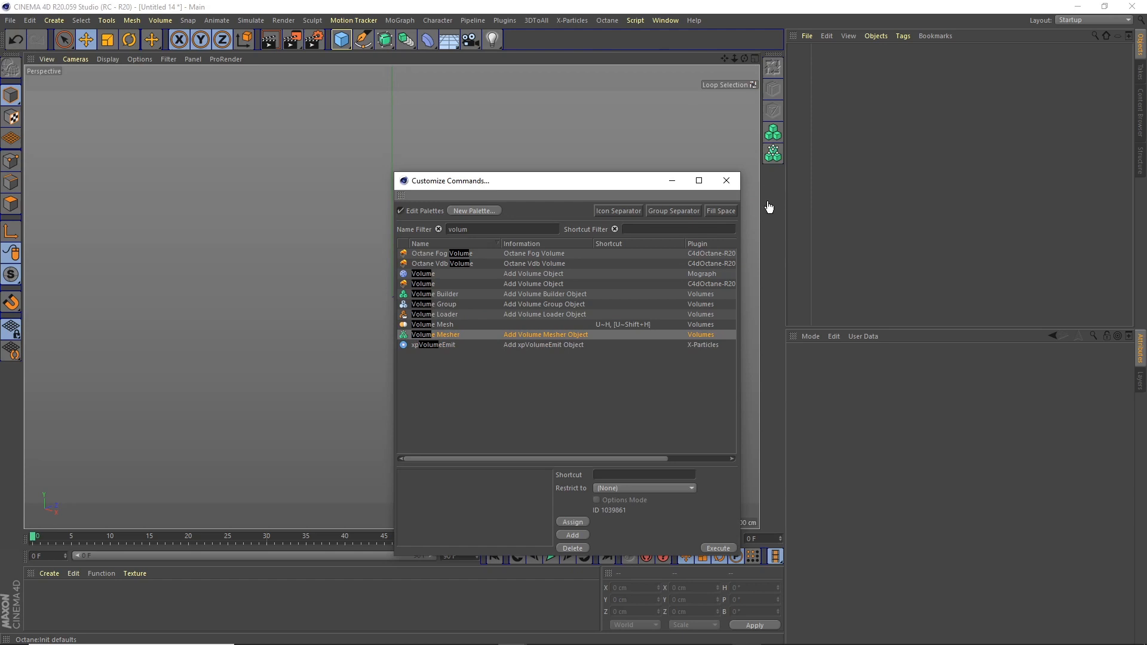
Close the command customization window and open the Octane Live Viewer window
click(725, 181)
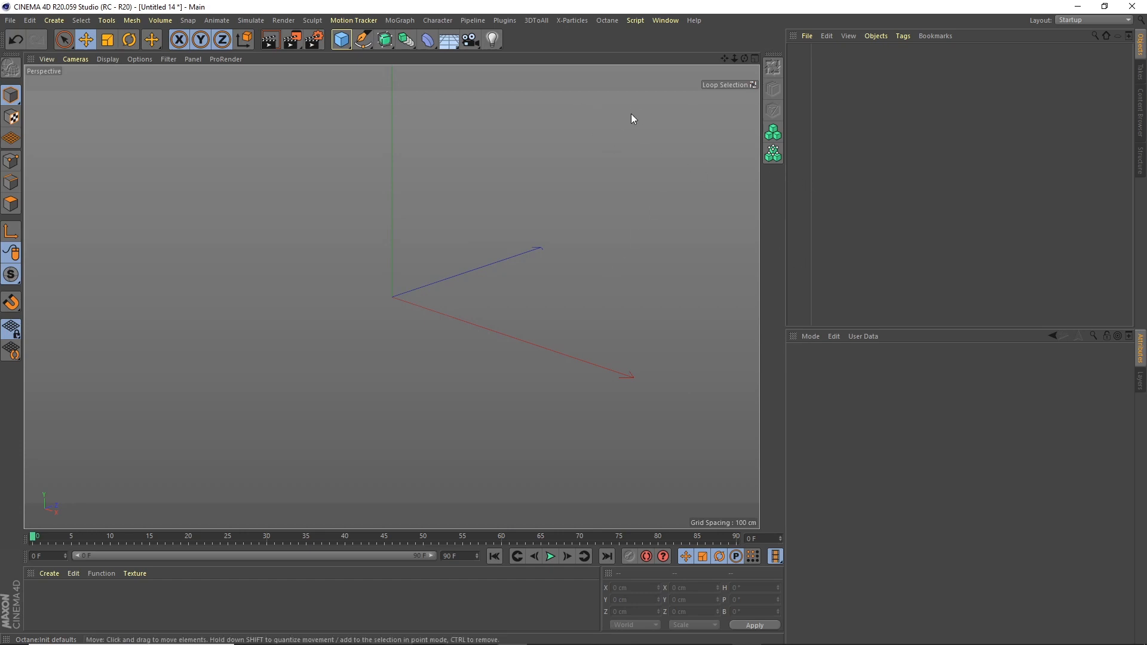
click(610, 22)
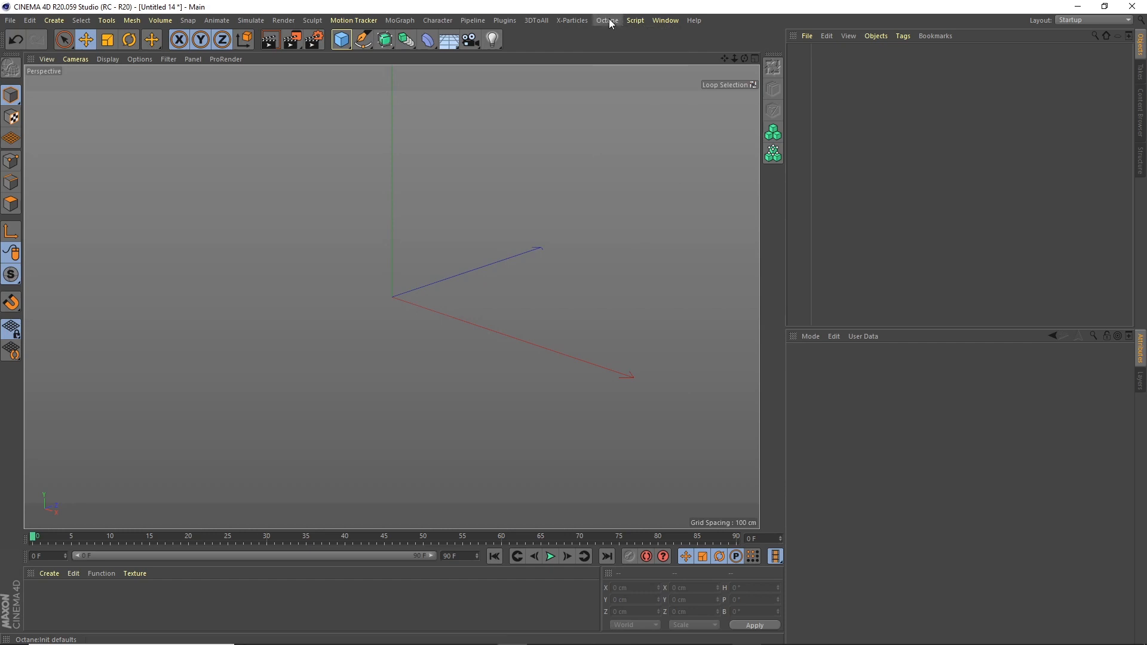
click(619, 50)
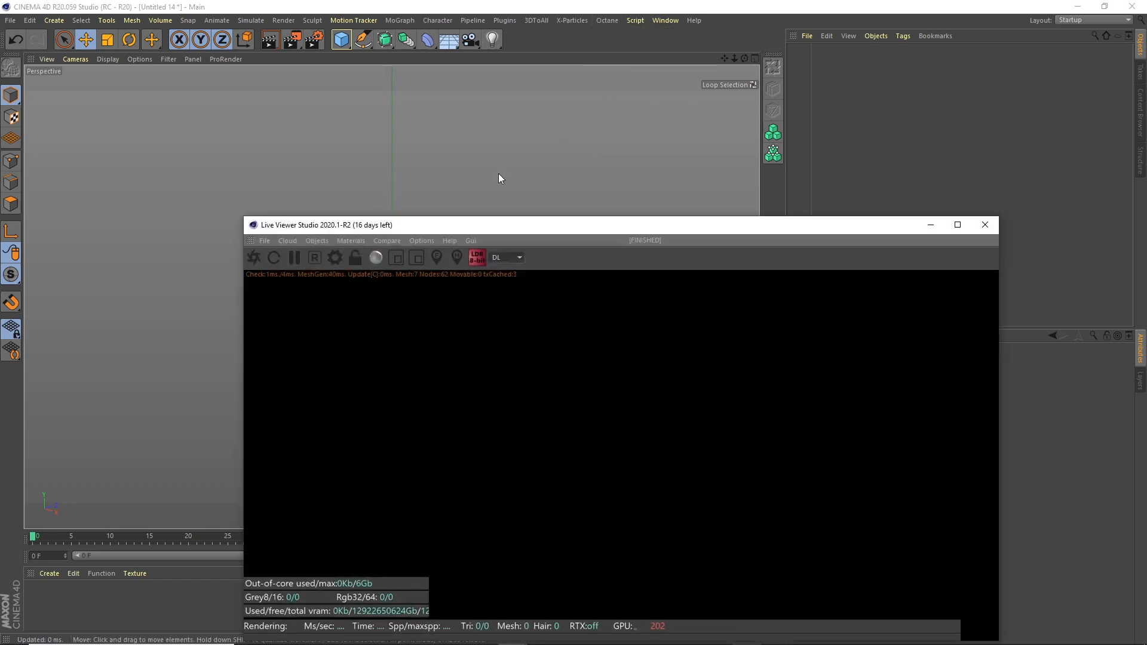
Dock the Live Viewer between the viewport and the command palette, and open the Octane Settings window over the workspace
drag(251, 240, 754, 105)
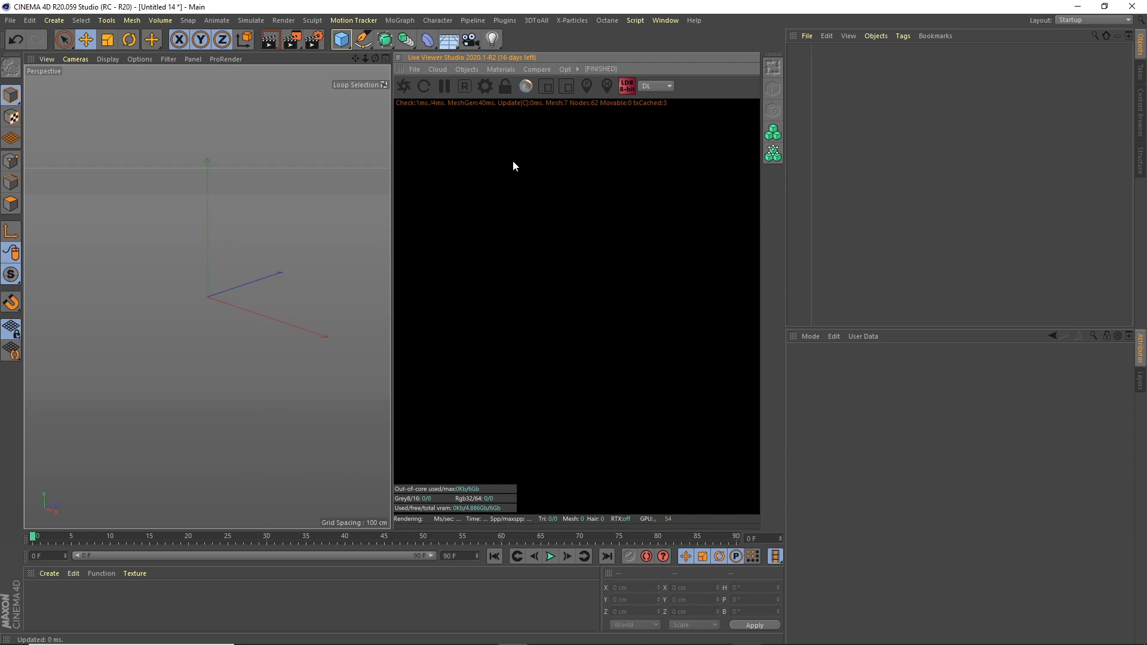
click(484, 86)
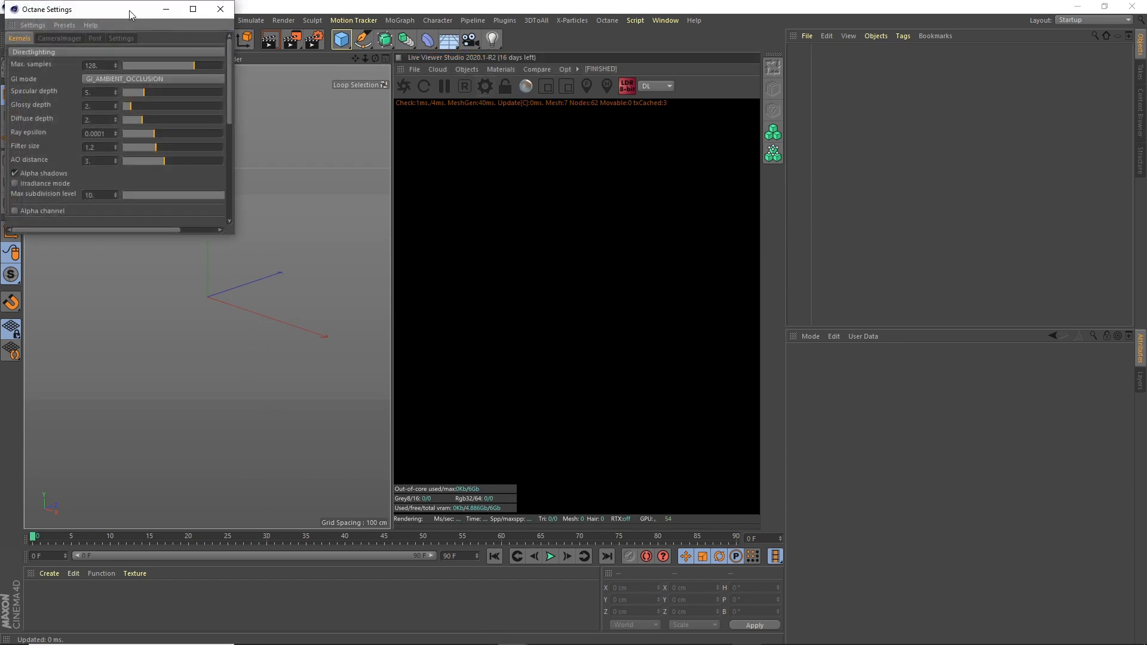
drag(129, 10, 500, 208)
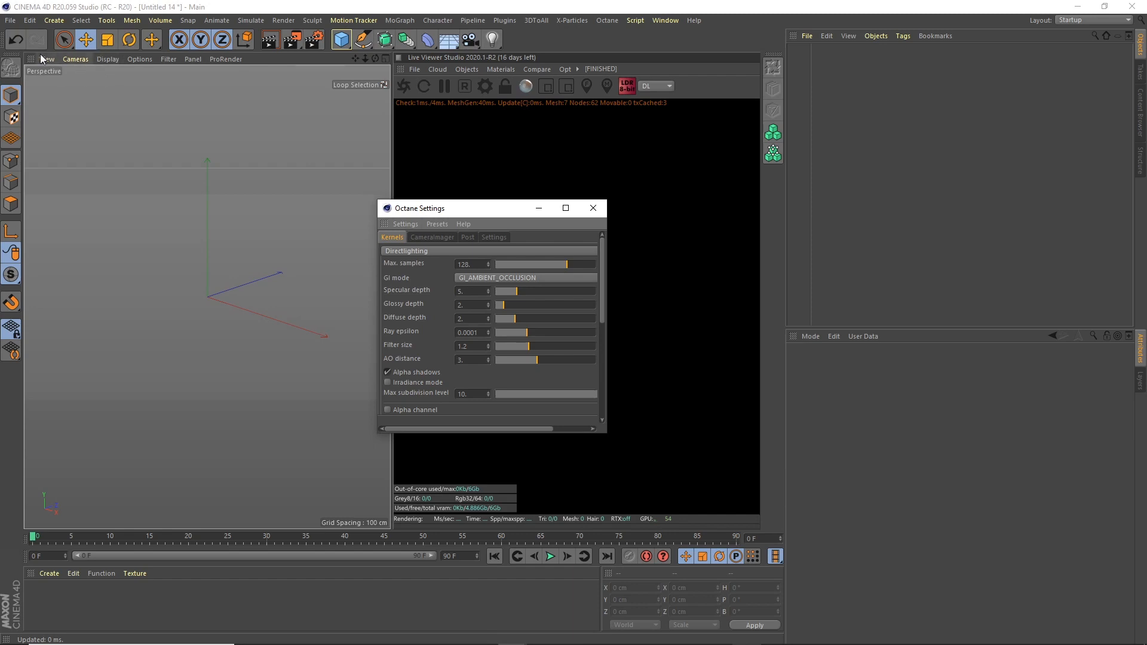
Convert the viewport to a tab and dock the Octane Settings window as a second tab beside it
right_click(257, 59)
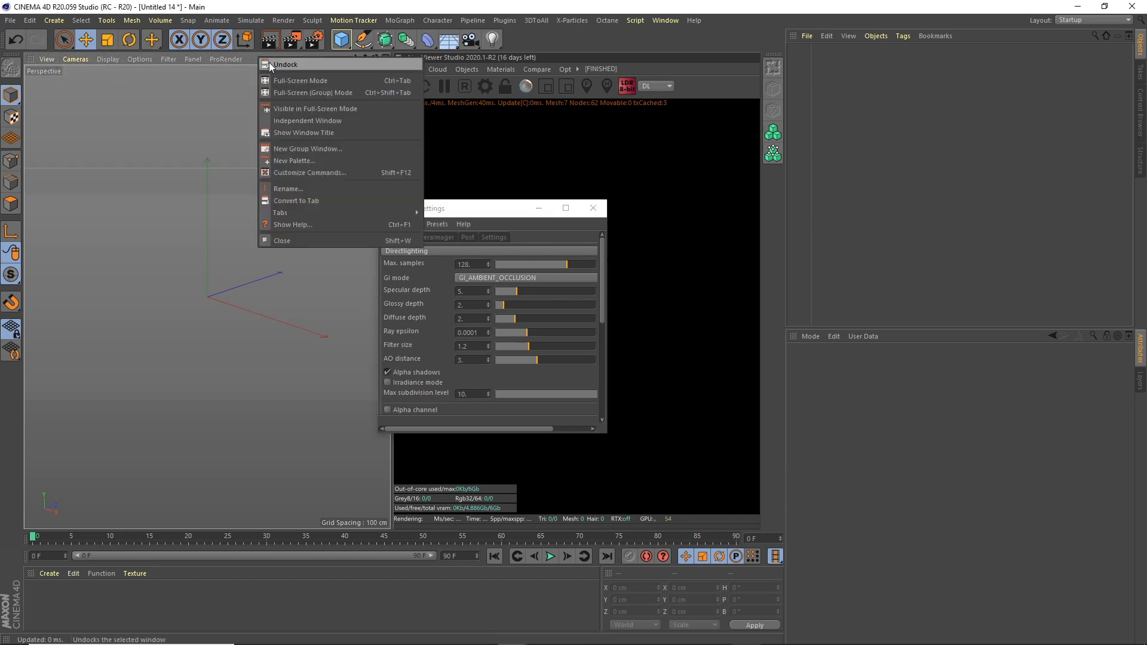
click(301, 201)
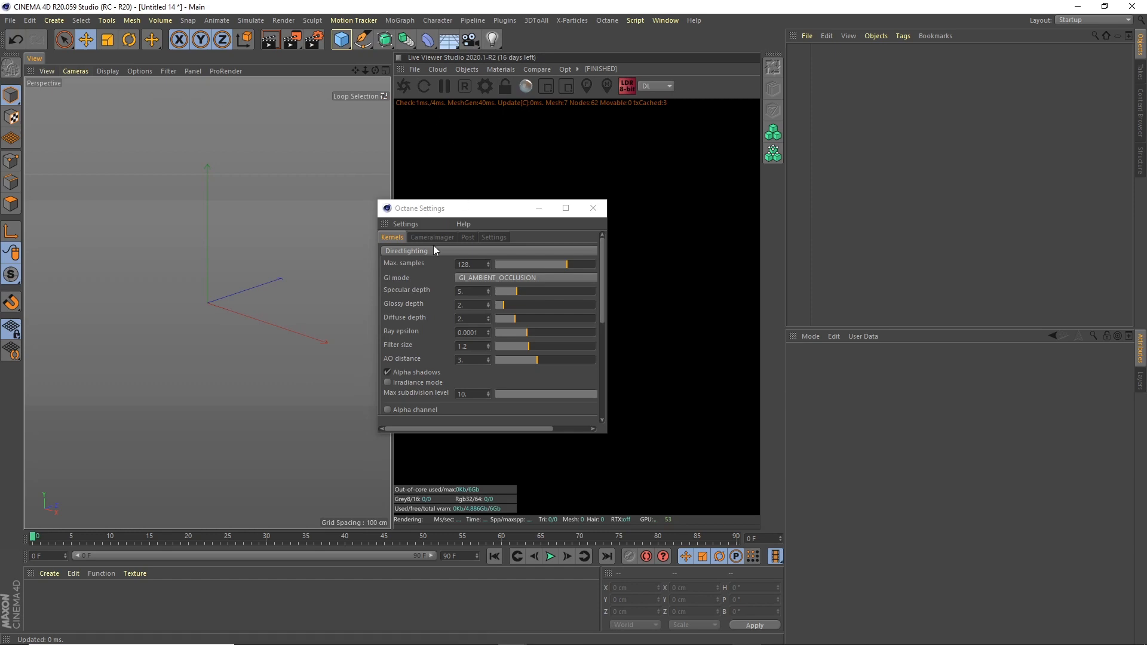
drag(418, 213, 424, 205)
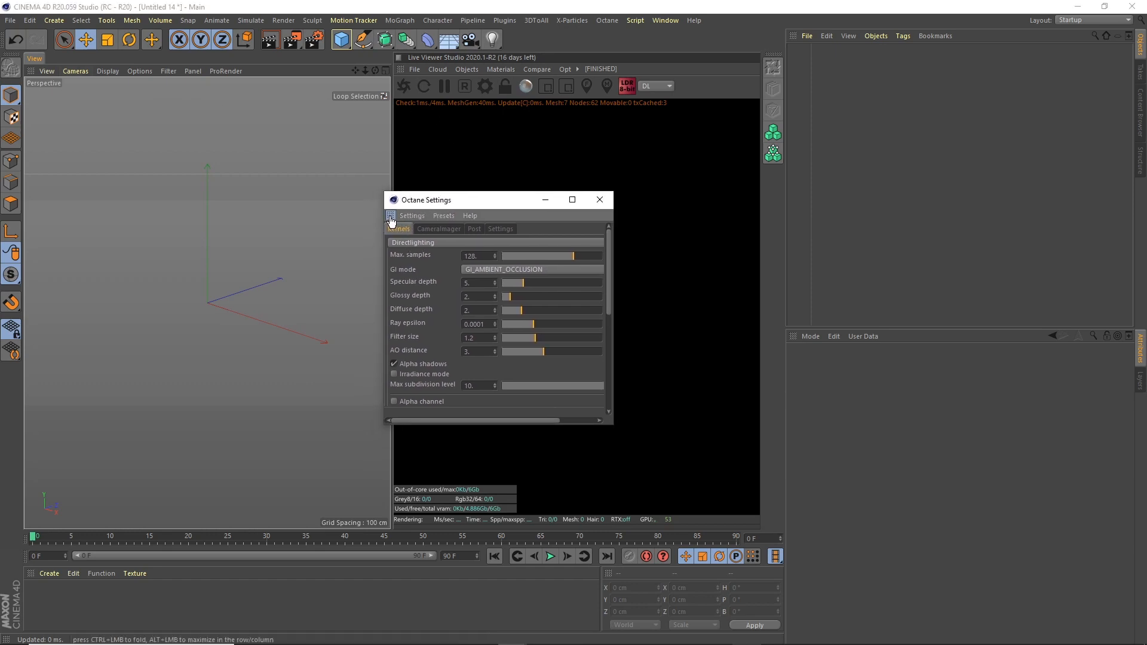
drag(391, 220, 219, 149)
drag(79, 75, 37, 59)
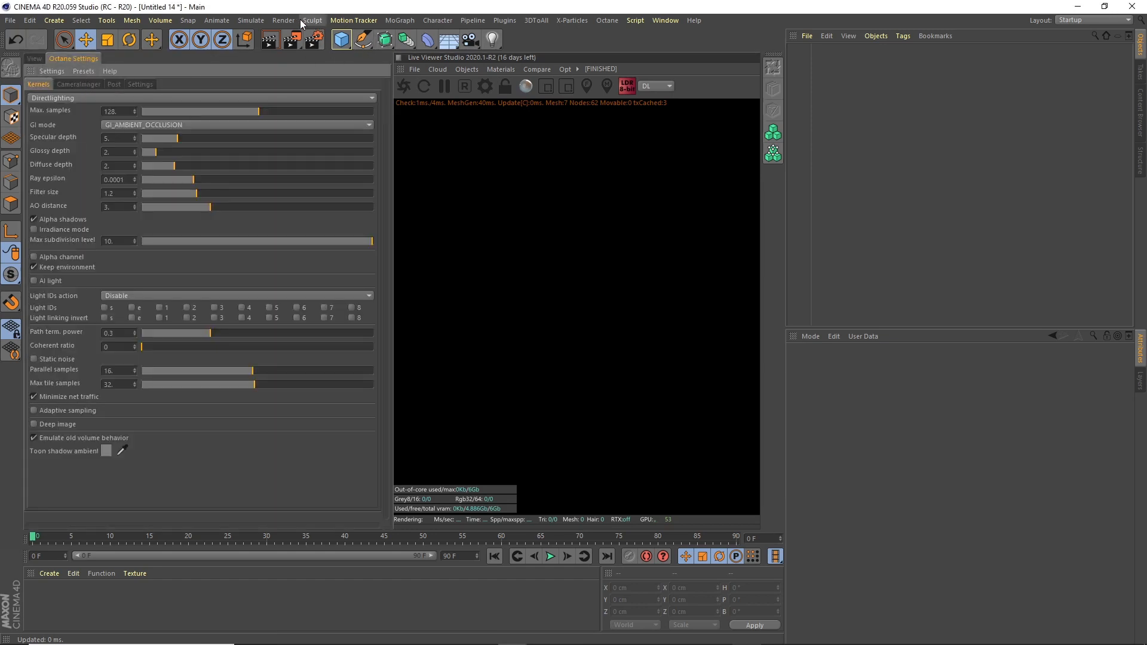
Open the Render Settings and dock them as a third tab after Octane Settings, with the viewport tab in front
click(284, 20)
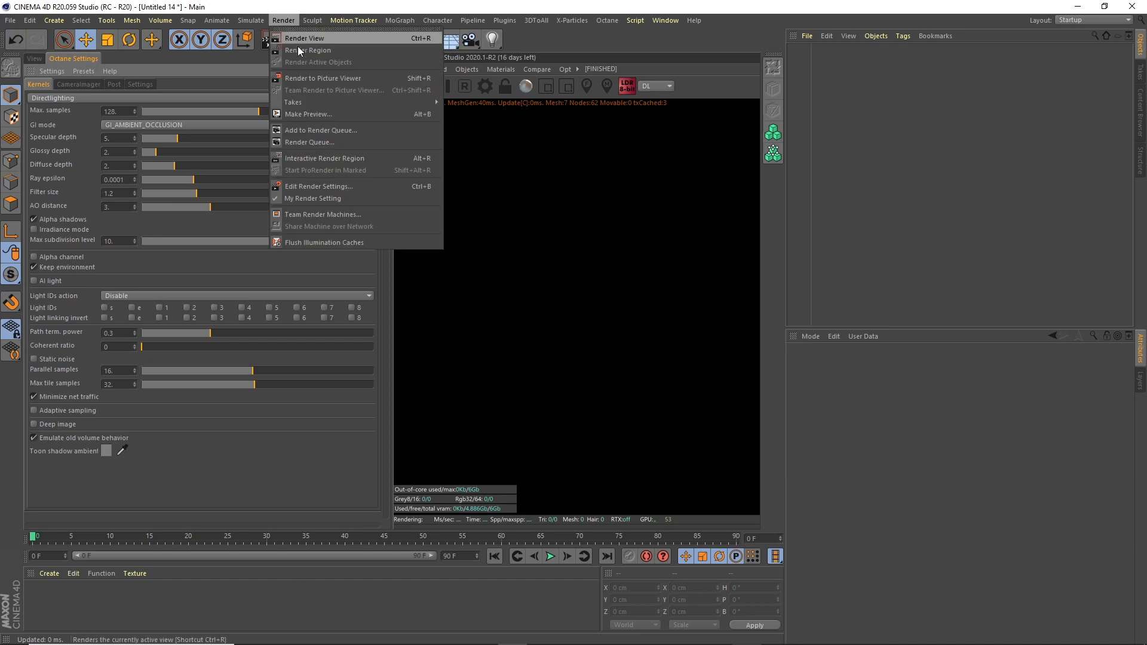
click(339, 188)
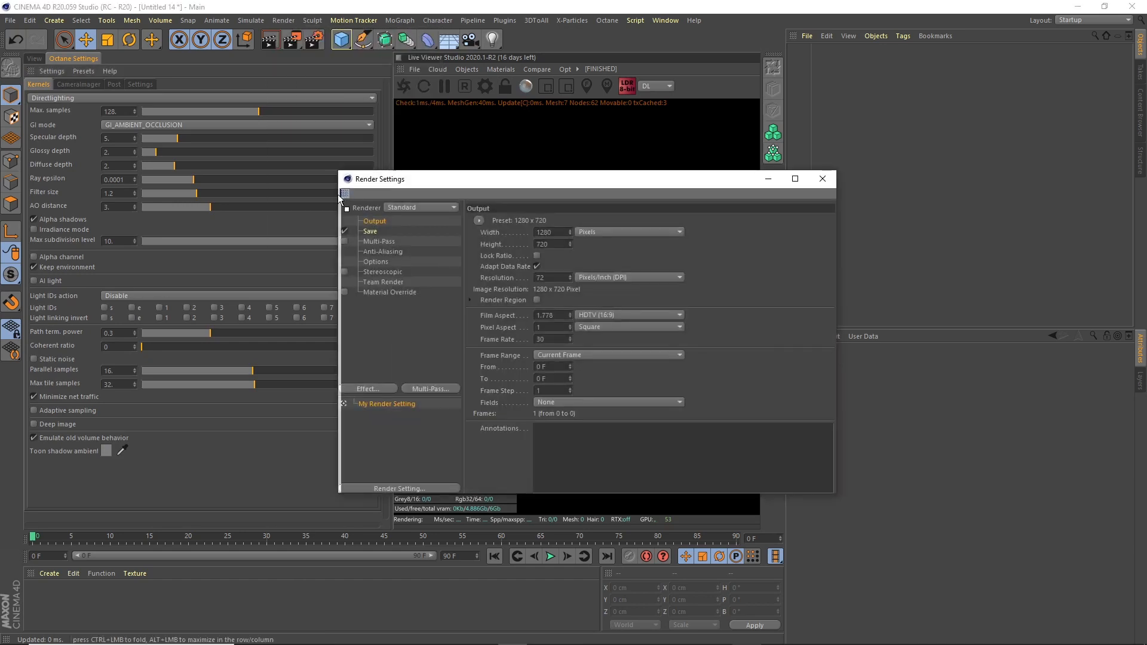
drag(339, 195, 95, 66)
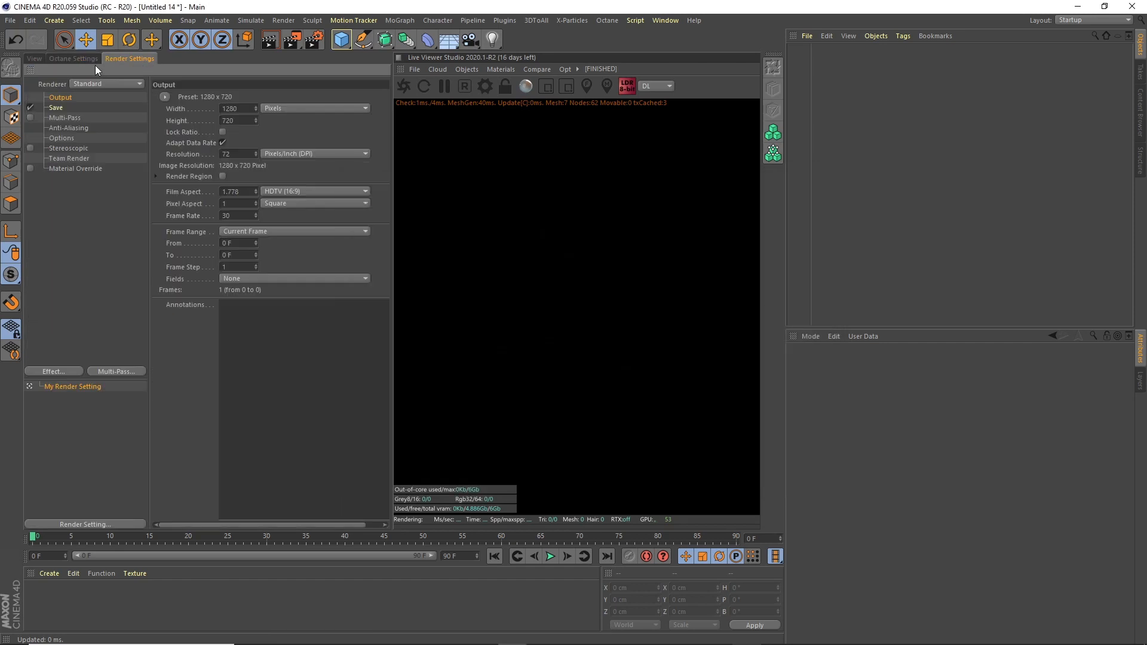
click(32, 60)
click(78, 59)
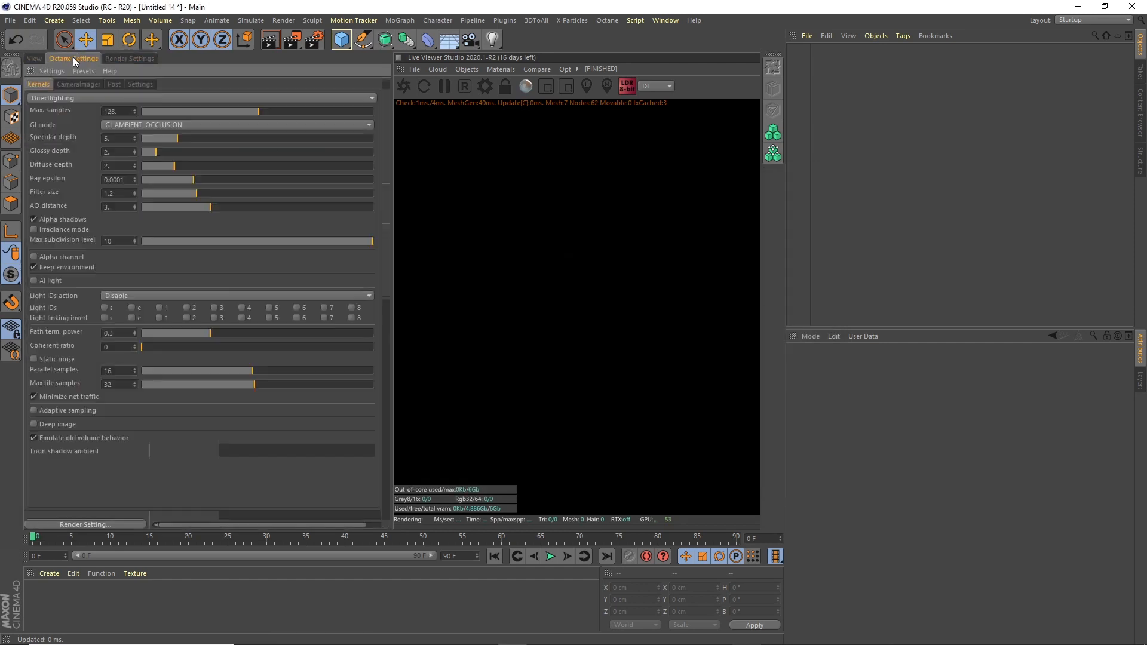
click(35, 58)
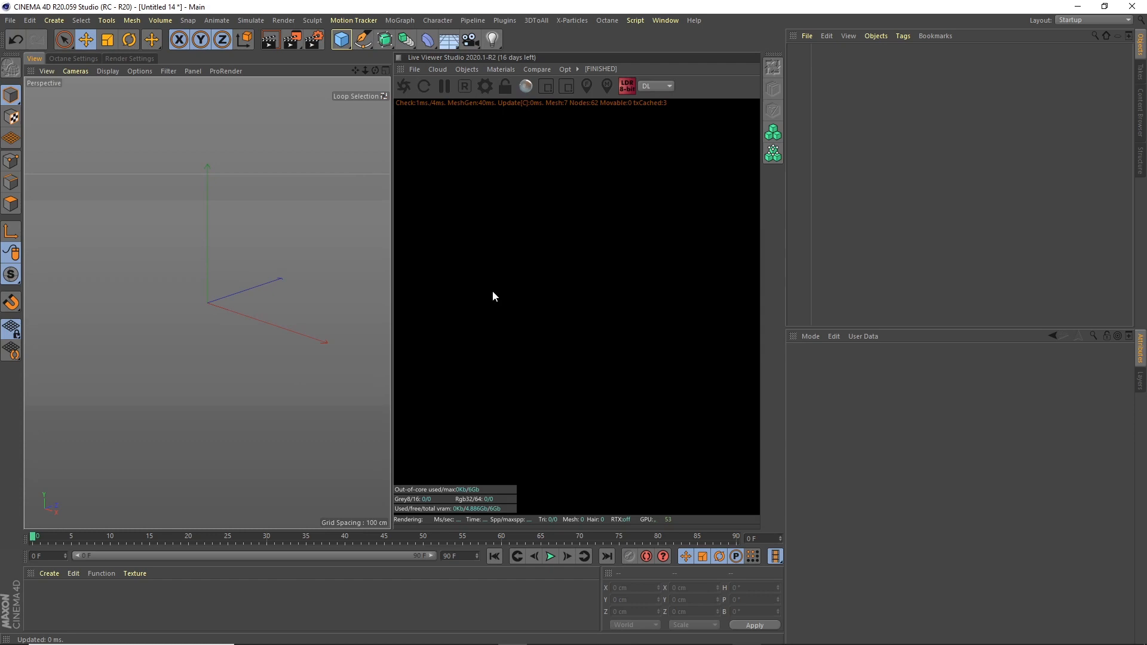
Save the current window arrangement as the startup layout
click(664, 20)
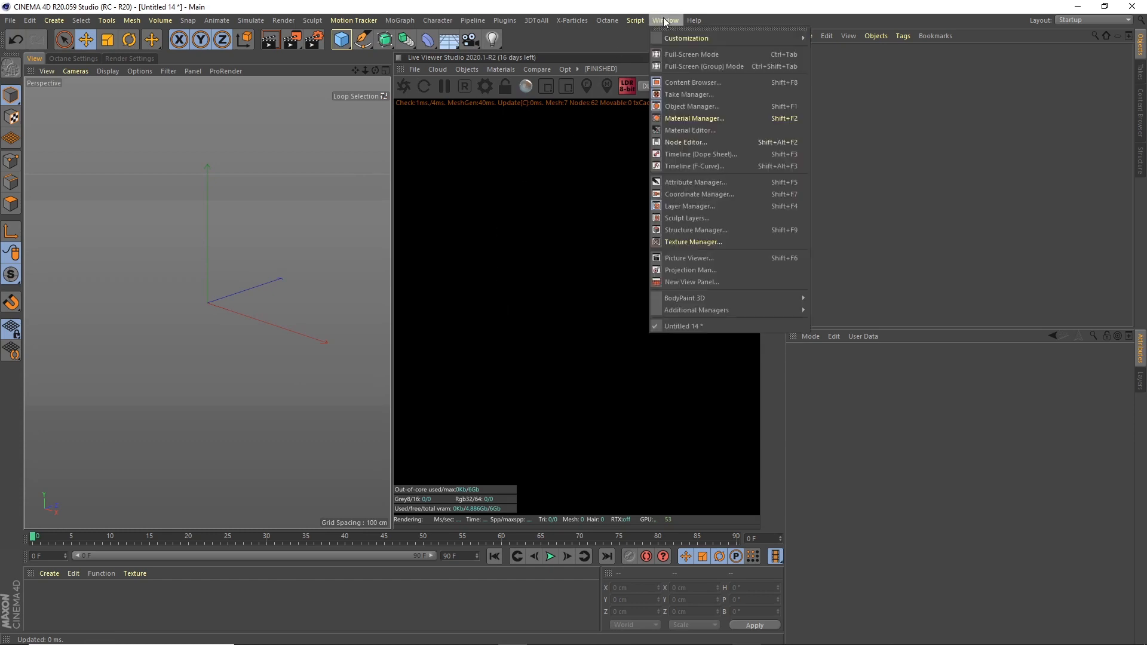
mouse_move(676, 38)
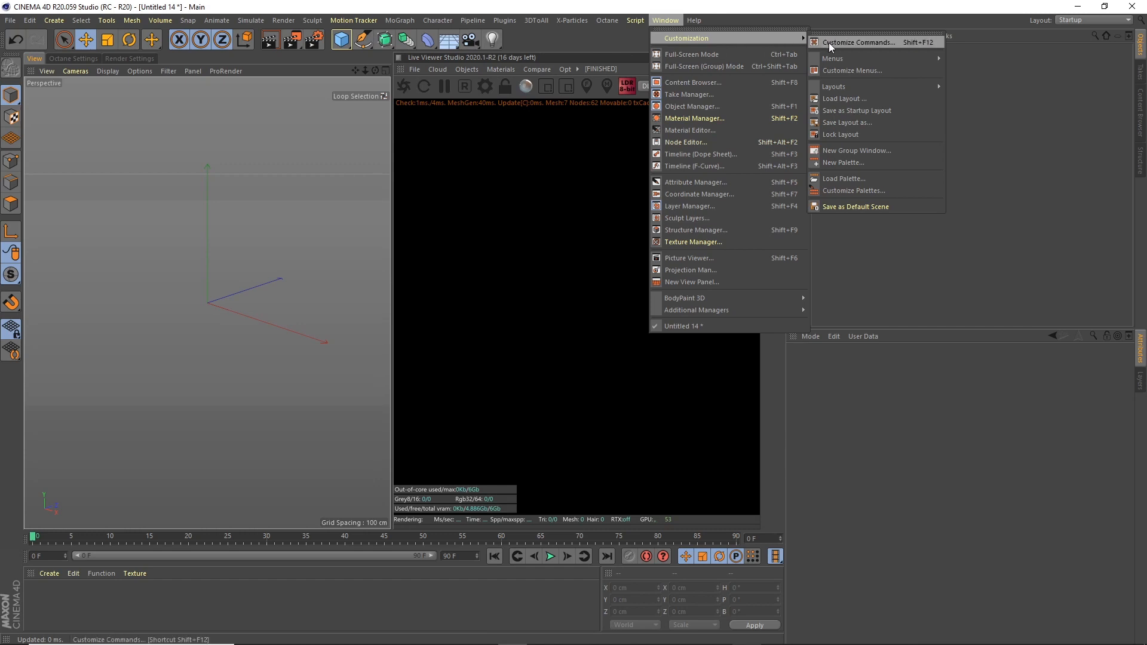
click(840, 111)
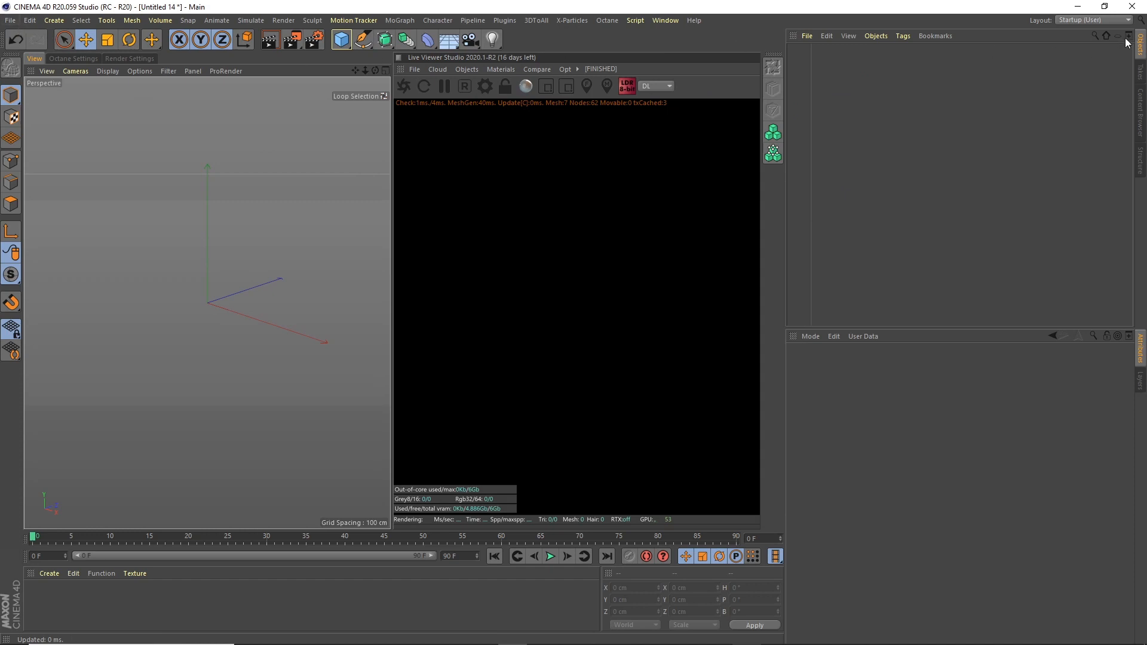
Quit Cinema 4D without saving the project, relaunch it and bring the viewport tab to the front
click(1130, 7)
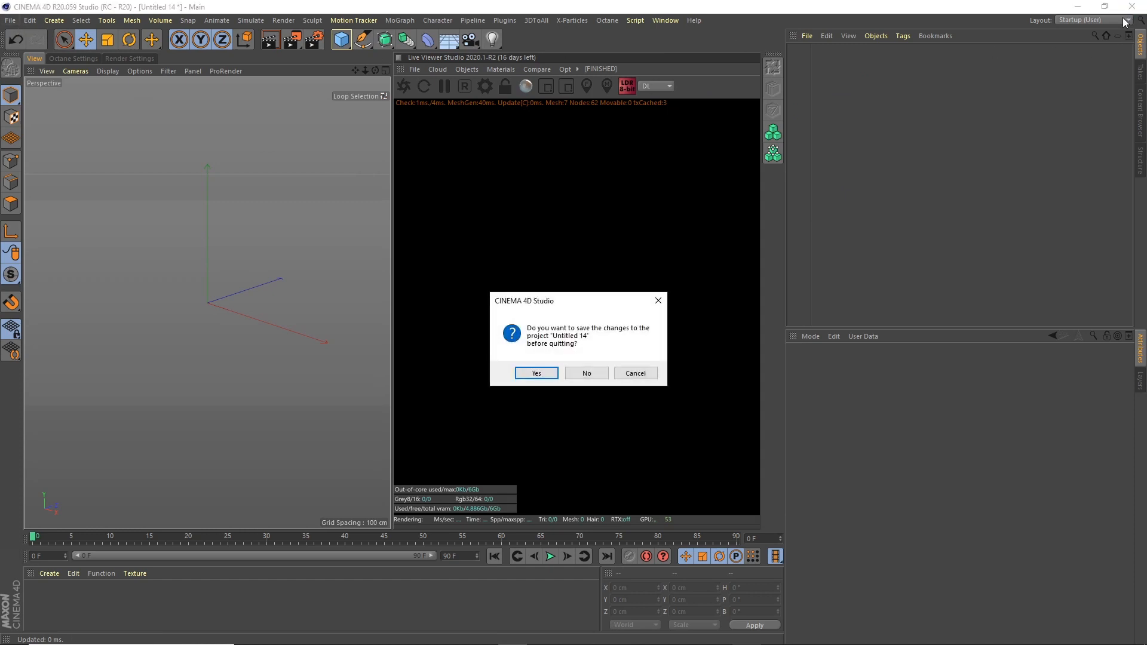
click(585, 373)
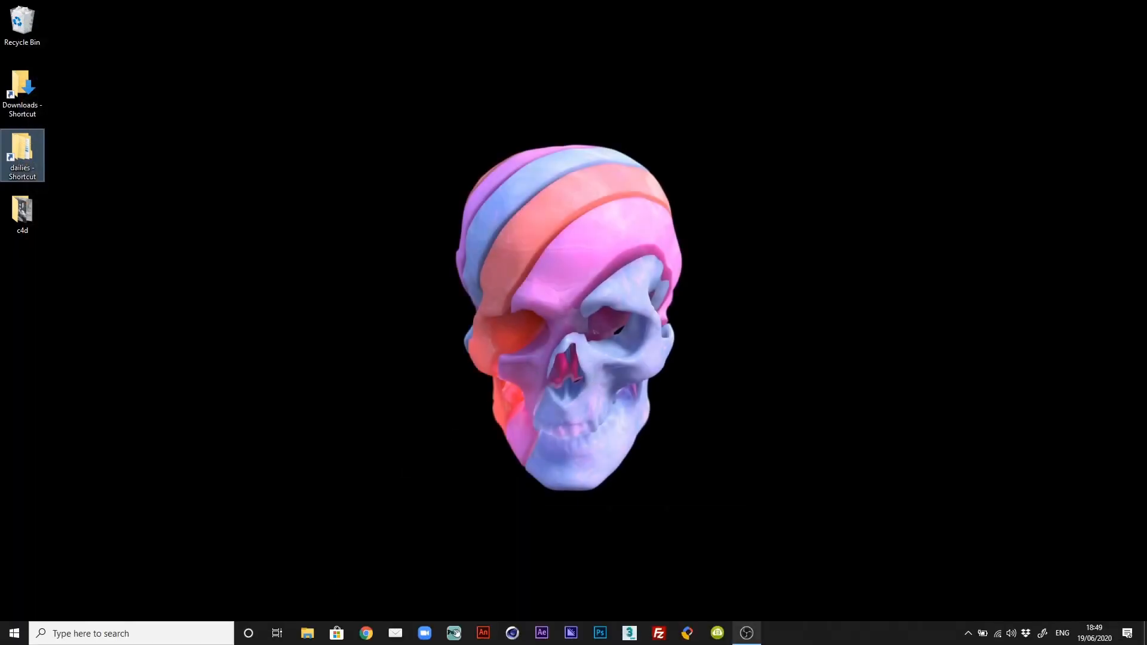
click(512, 633)
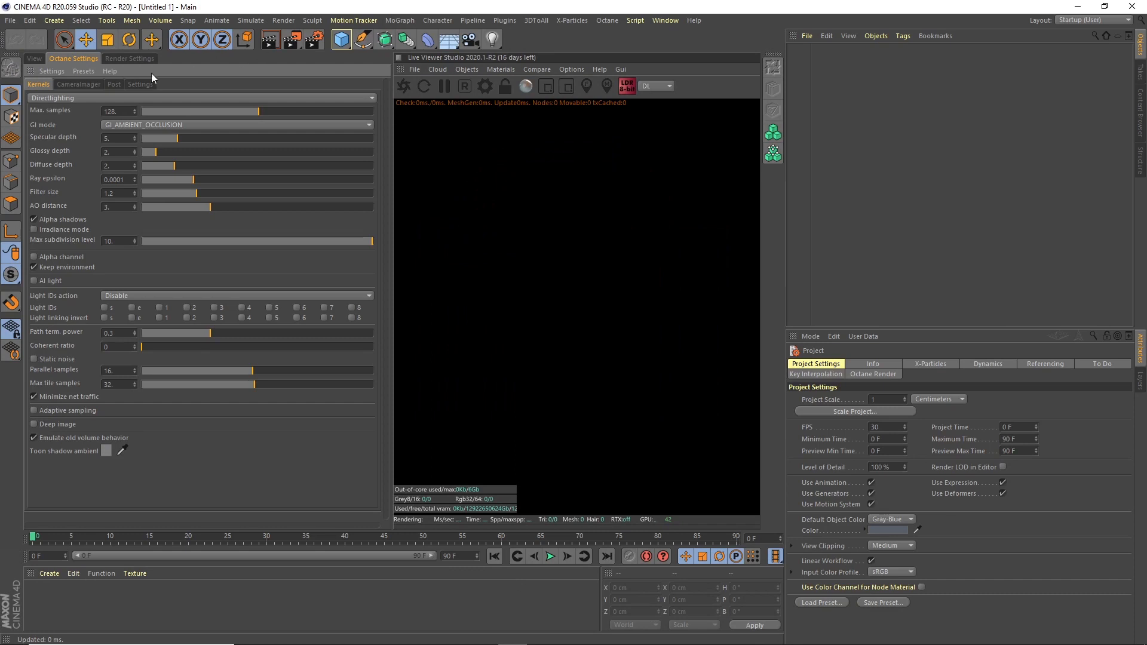
click(35, 59)
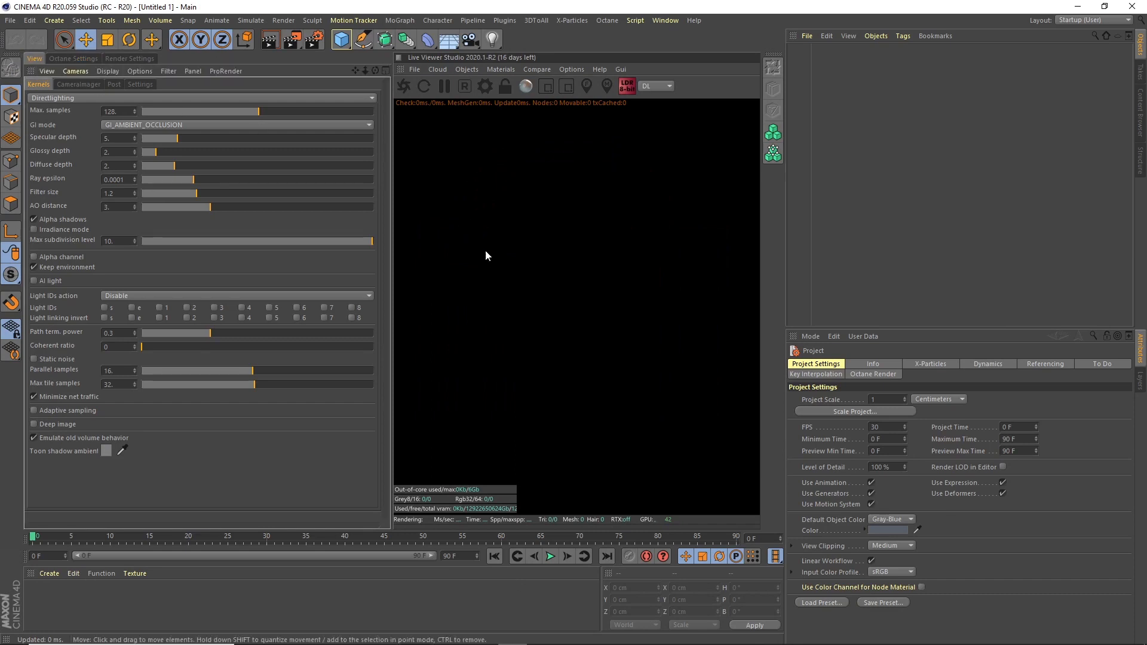
Set the project's FPS to 25 and both its maximum time and preview maximum time to 100 frames
click(887, 426)
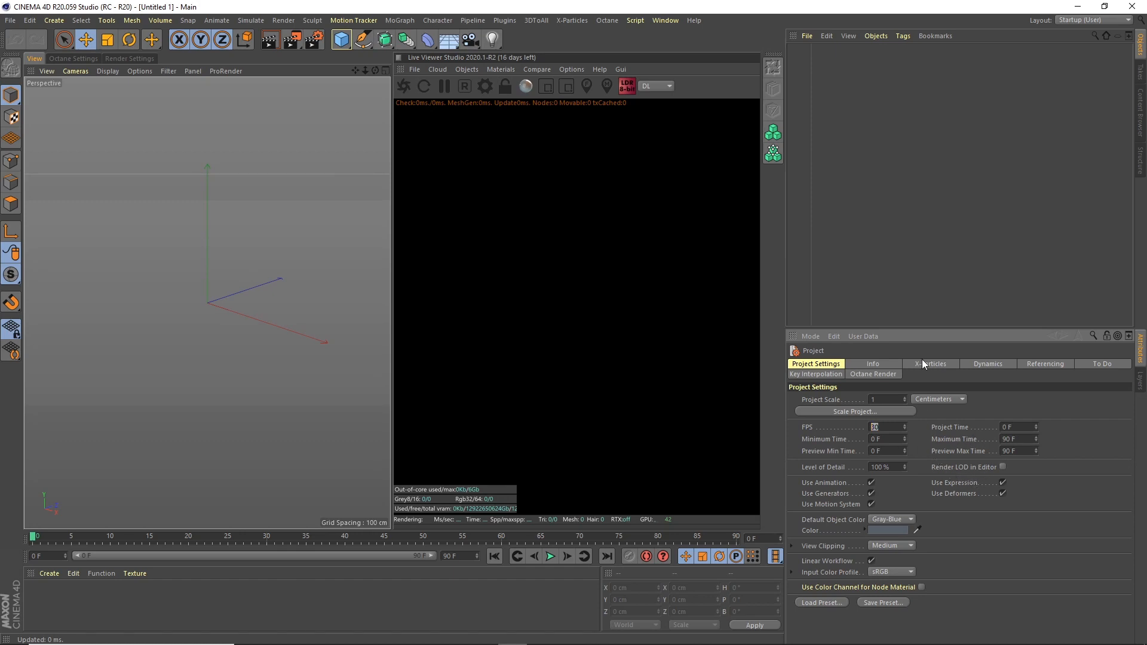
text(25)
key(Tab)
key(Tab)
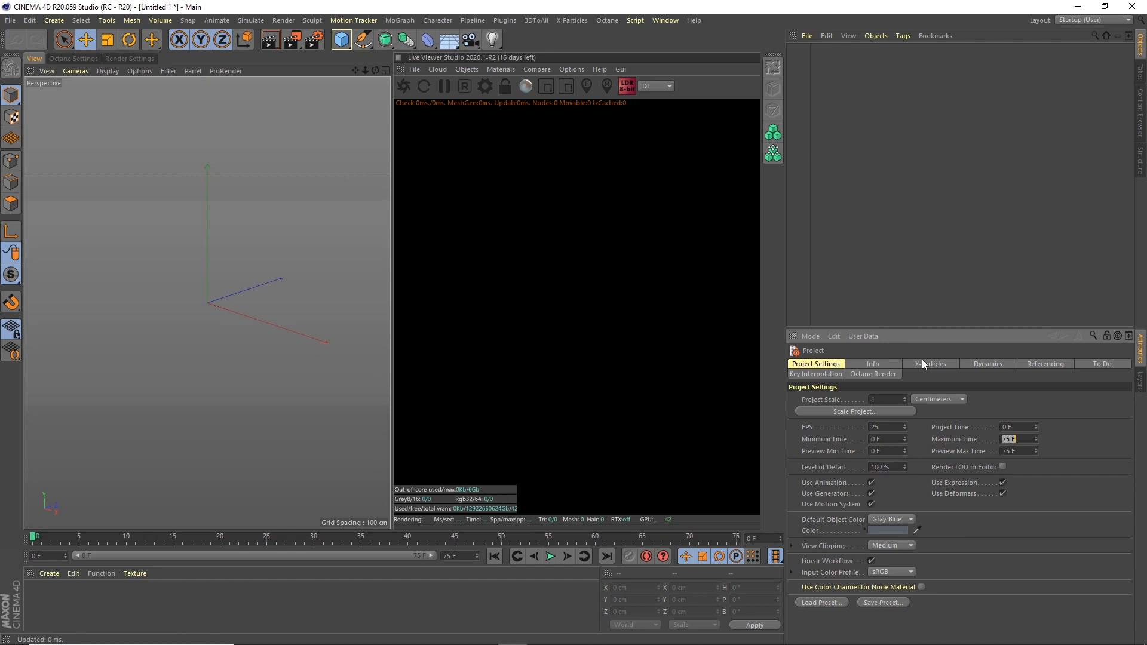
text(100)
key(Tab)
key(Tab)
text(100)
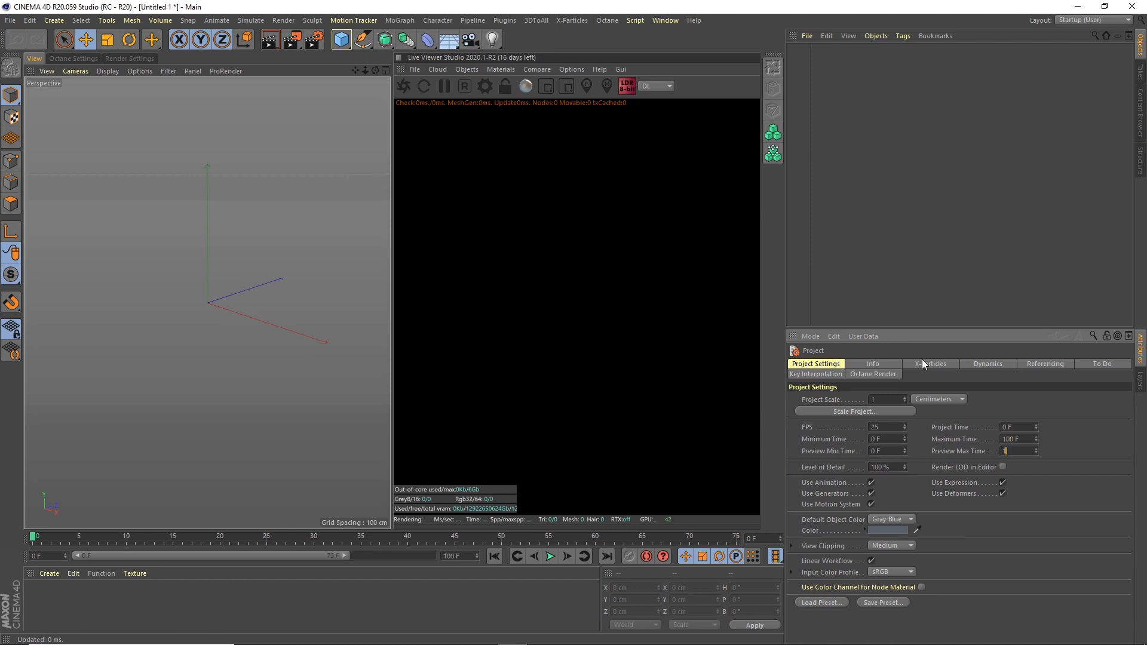
key(Tab)
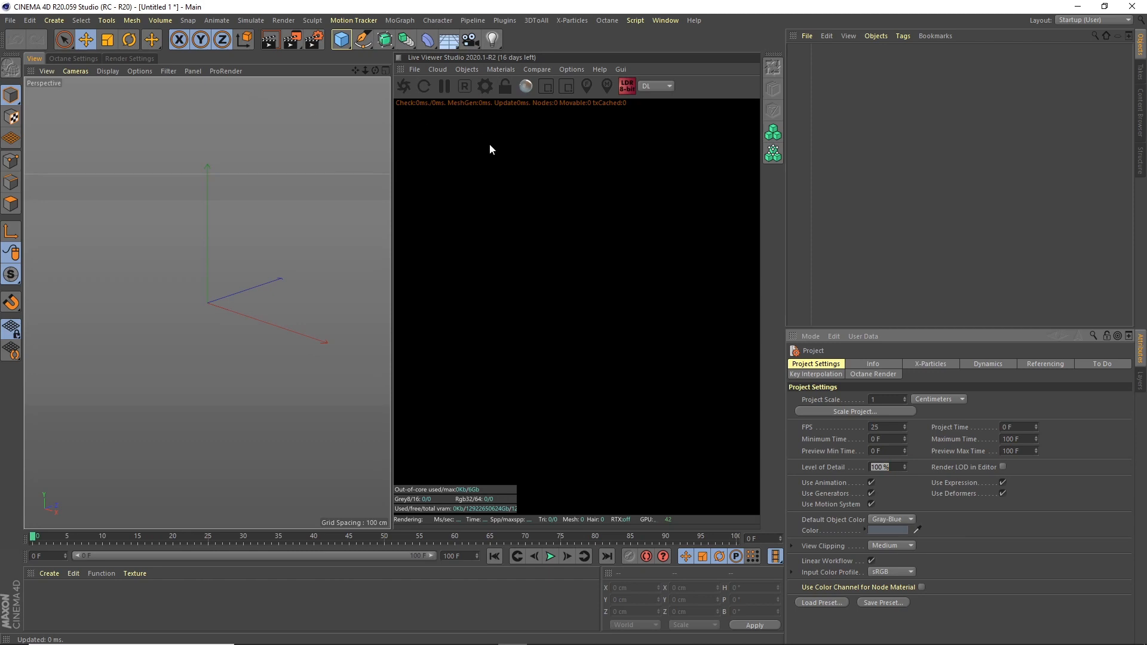
Set the render output size to 1000 x 1250 pixels and the render frame rate to 25
click(131, 59)
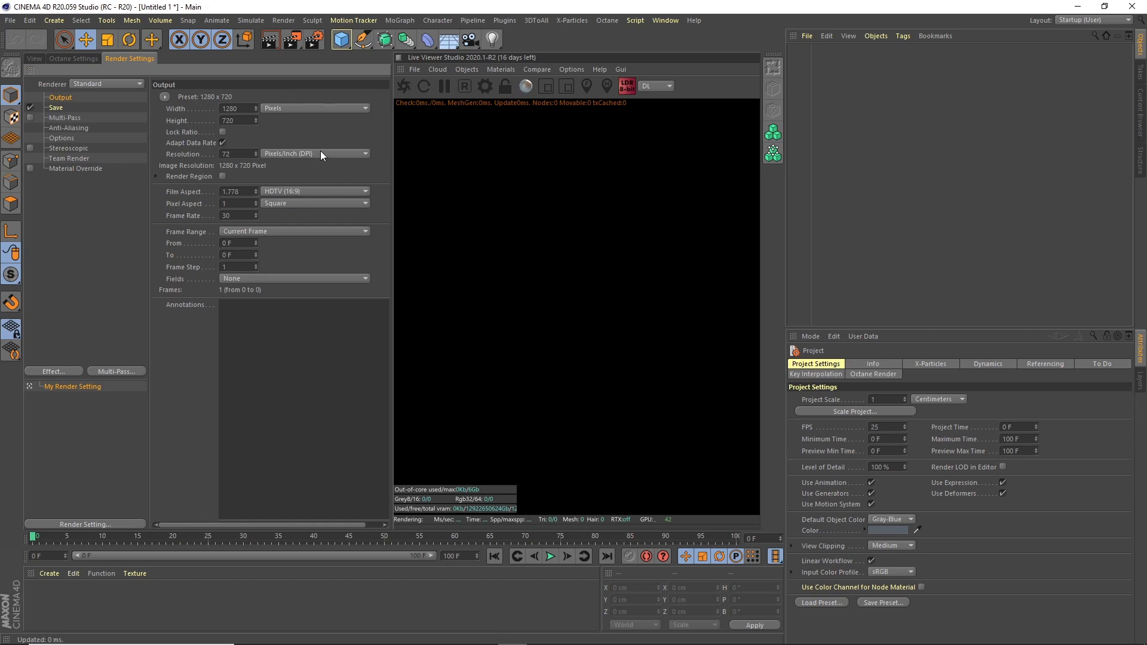
double_click(244, 109)
text(1000)
key(Tab)
text(1)
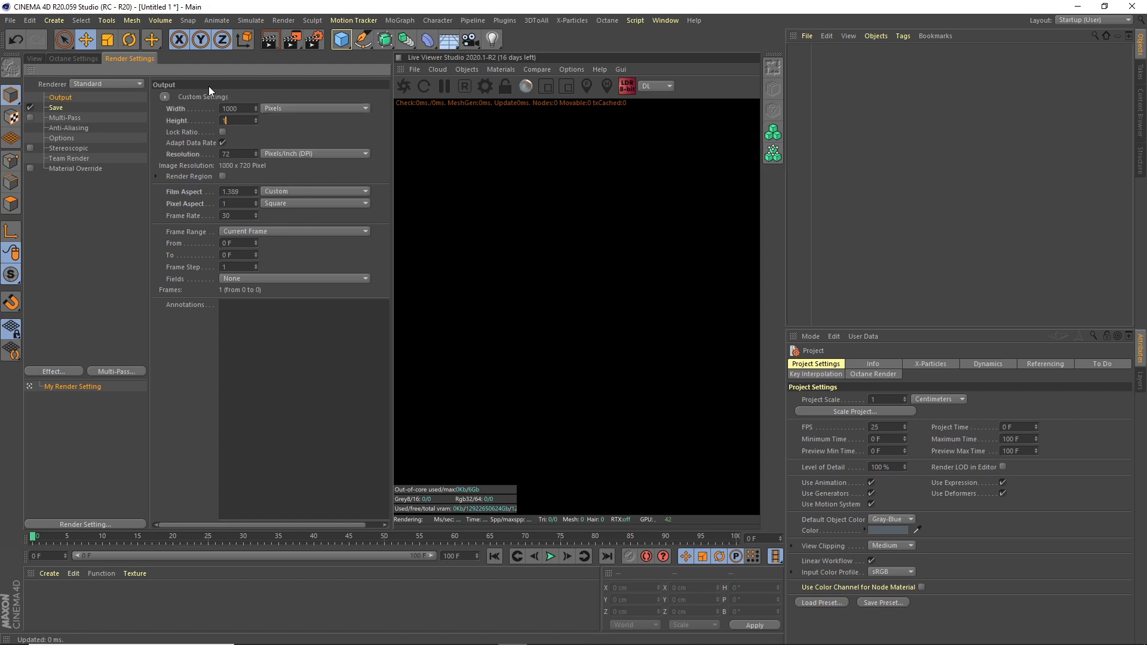
text(250)
key(Tab)
key(Tab)
double_click(234, 215)
text(25)
key(Return)
Set the render frame range to All Frames and change its end frame to 99
click(251, 232)
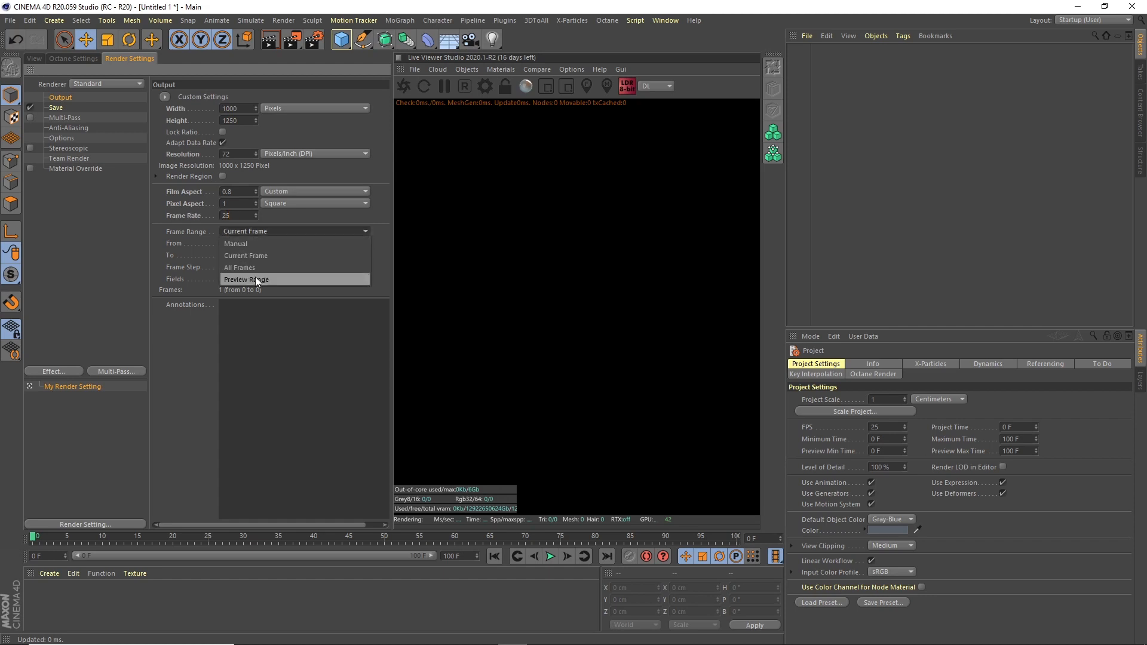
click(256, 269)
drag(243, 256, 197, 248)
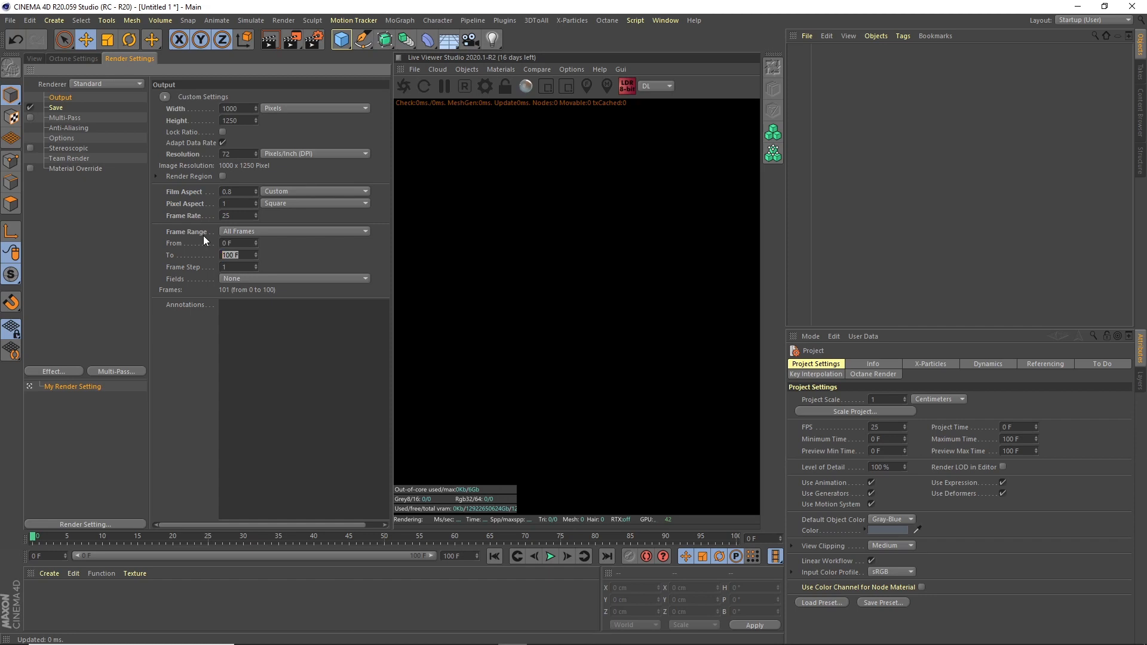
key(Tab)
Save the project to the Desktop under the file name "new"
click(10, 20)
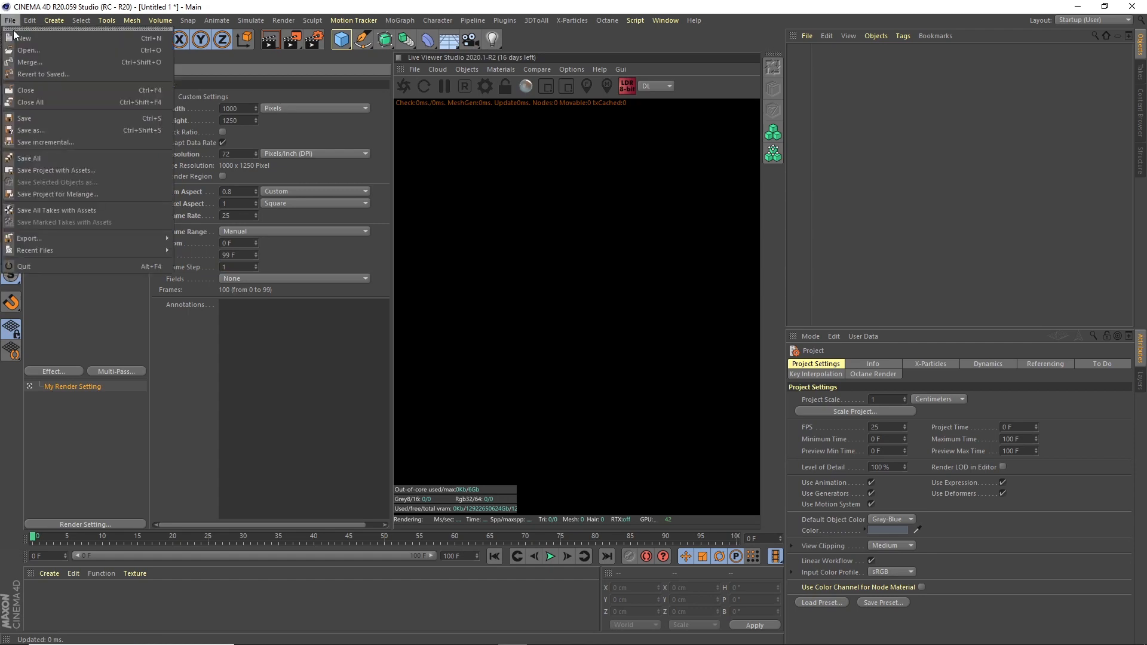
click(45, 130)
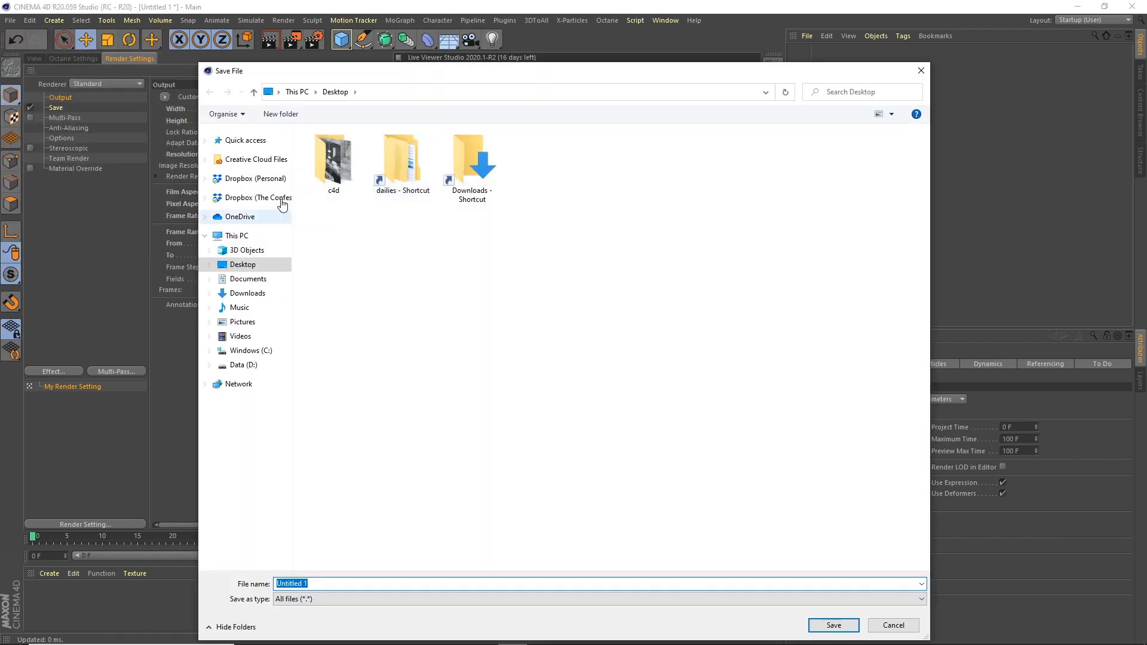
text(new)
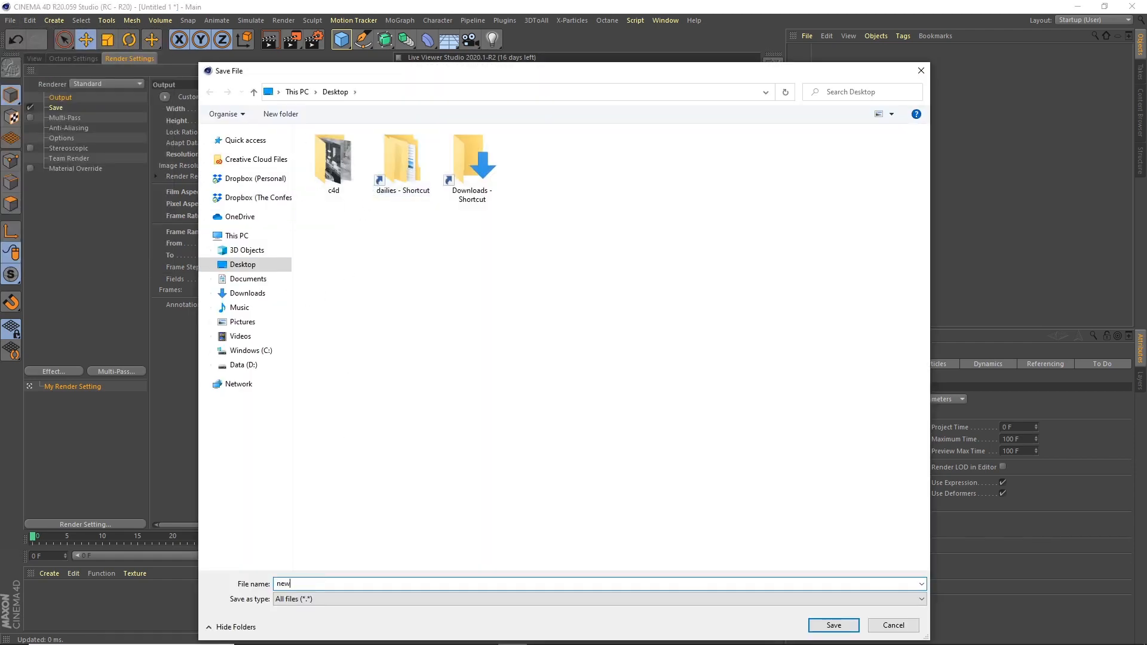
key(Return)
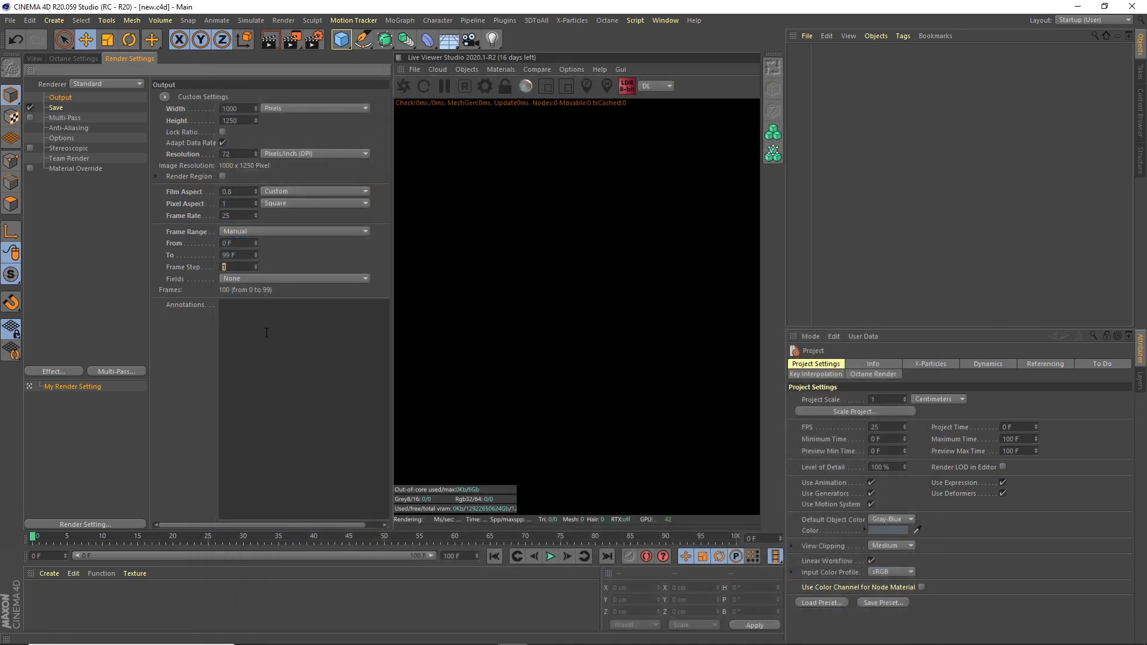
Open the preferences folder from the program preferences and move its Explorer window clear of the screen's upper edge
click(30, 20)
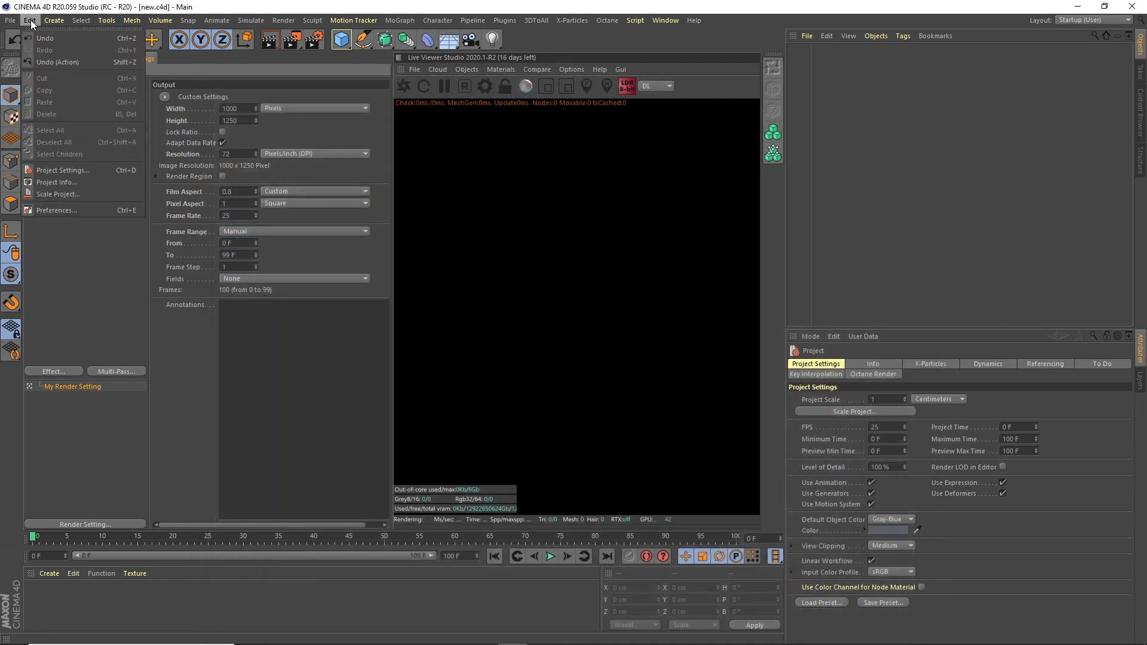
click(77, 209)
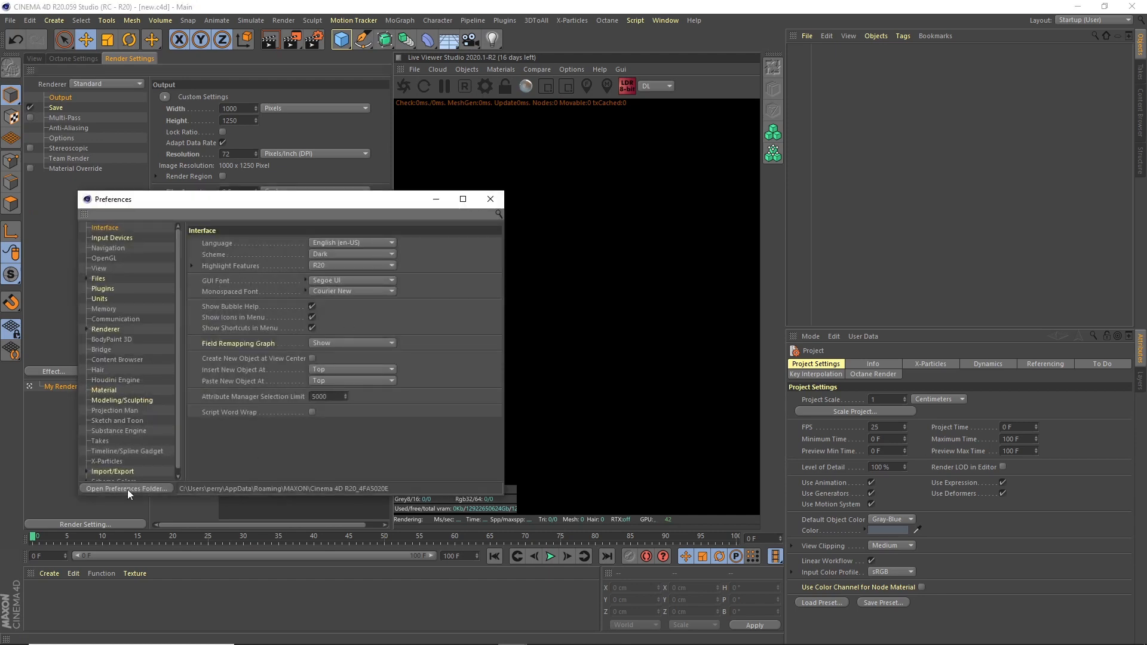
click(124, 489)
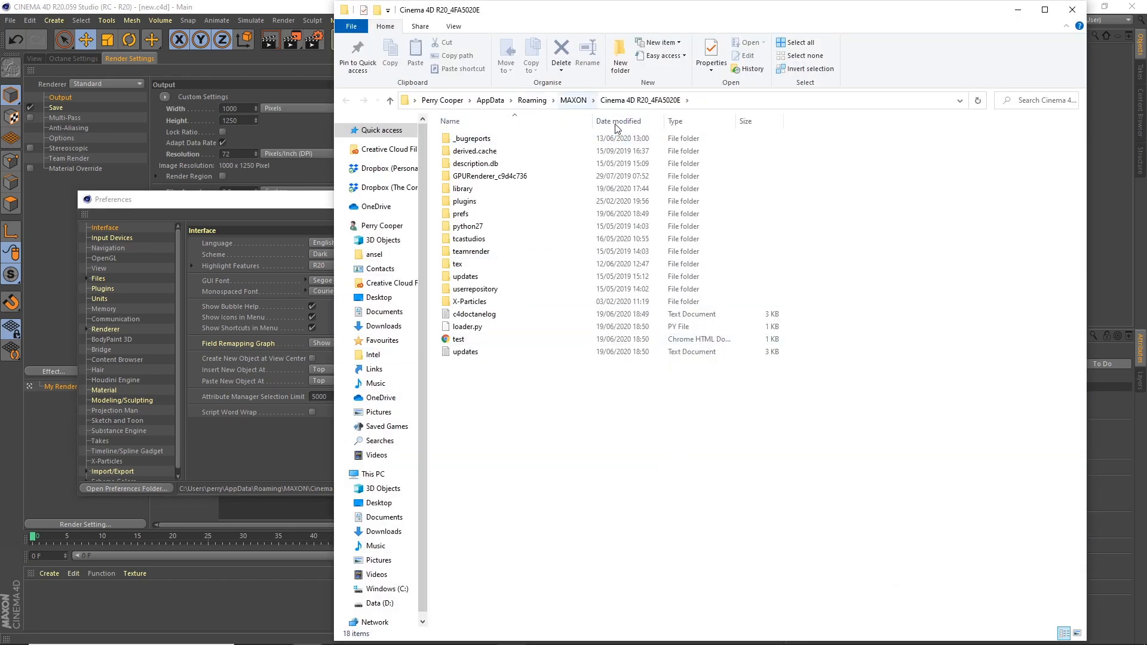
drag(995, 14, 925, 61)
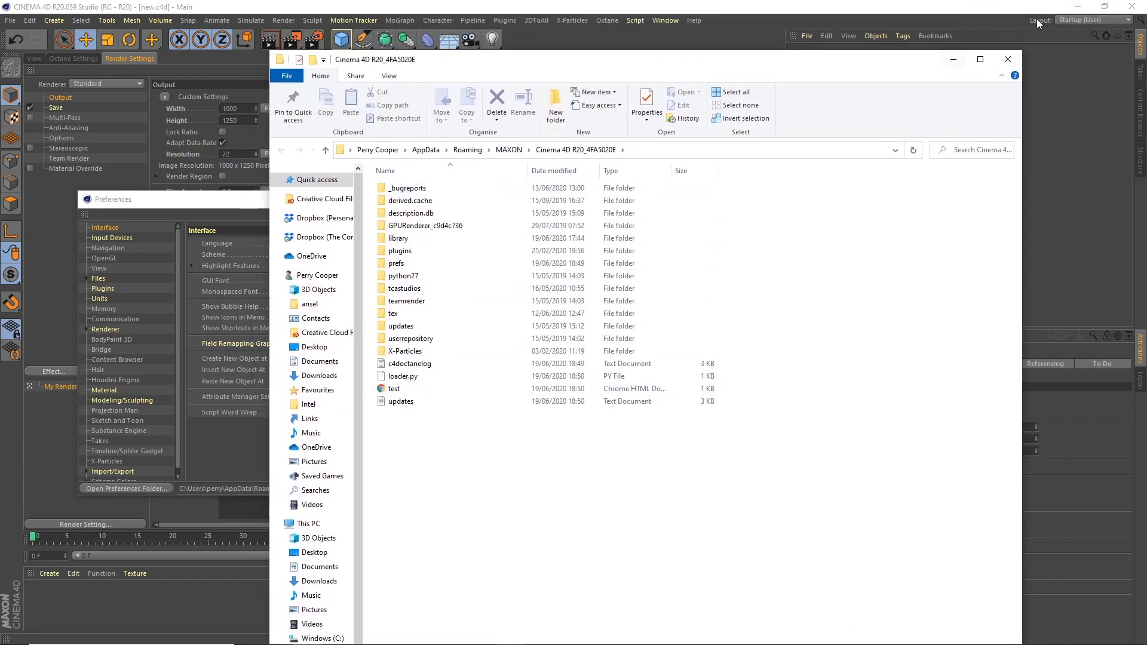
Minimize Cinema 4D and move the "new" project file from the Desktop into the open Cinema 4D R20 preferences folder
click(1077, 6)
drag(647, 63, 649, 41)
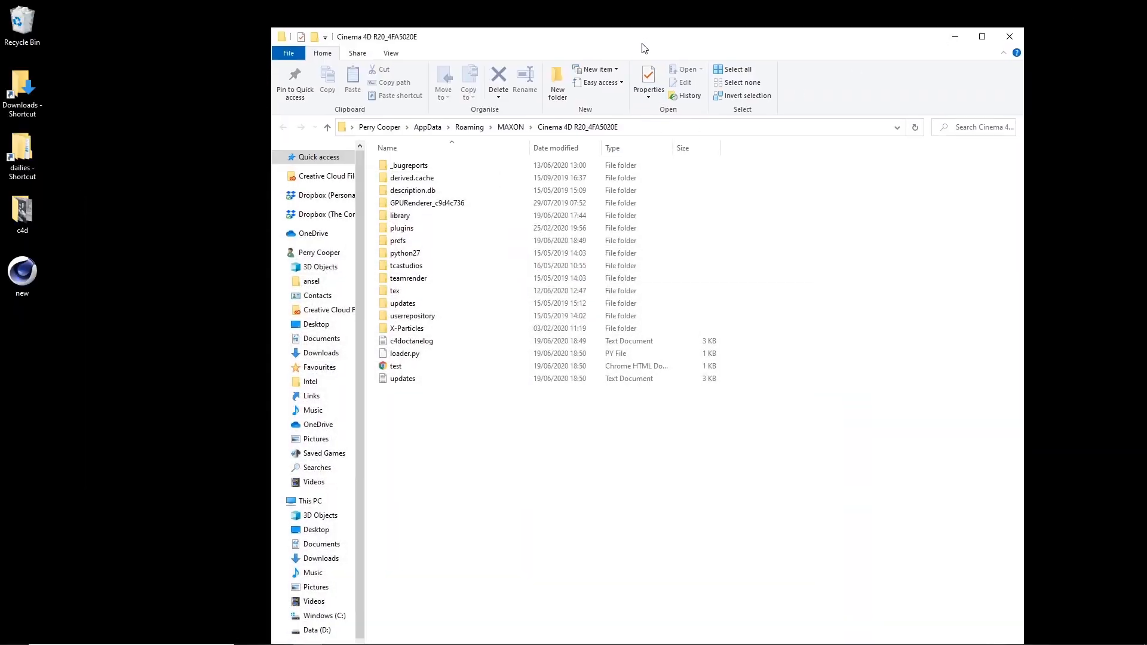
drag(22, 272, 425, 445)
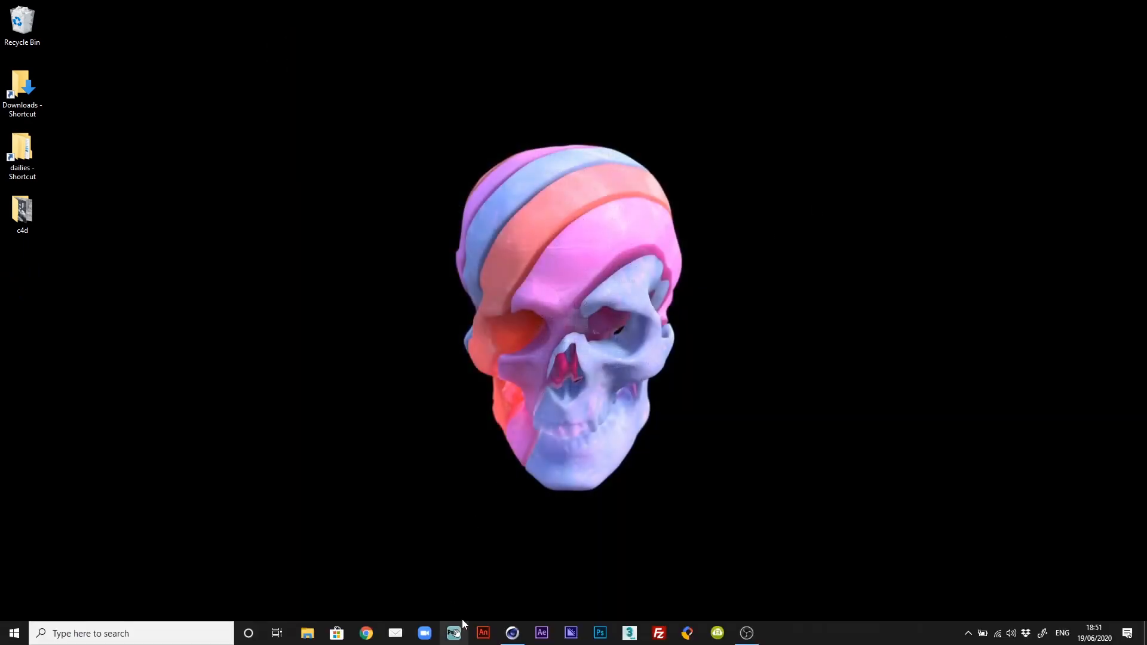
Switch back to Cinema 4D, bring up the perspective viewport in place of the render settings, and create a new project
click(452, 632)
click(490, 199)
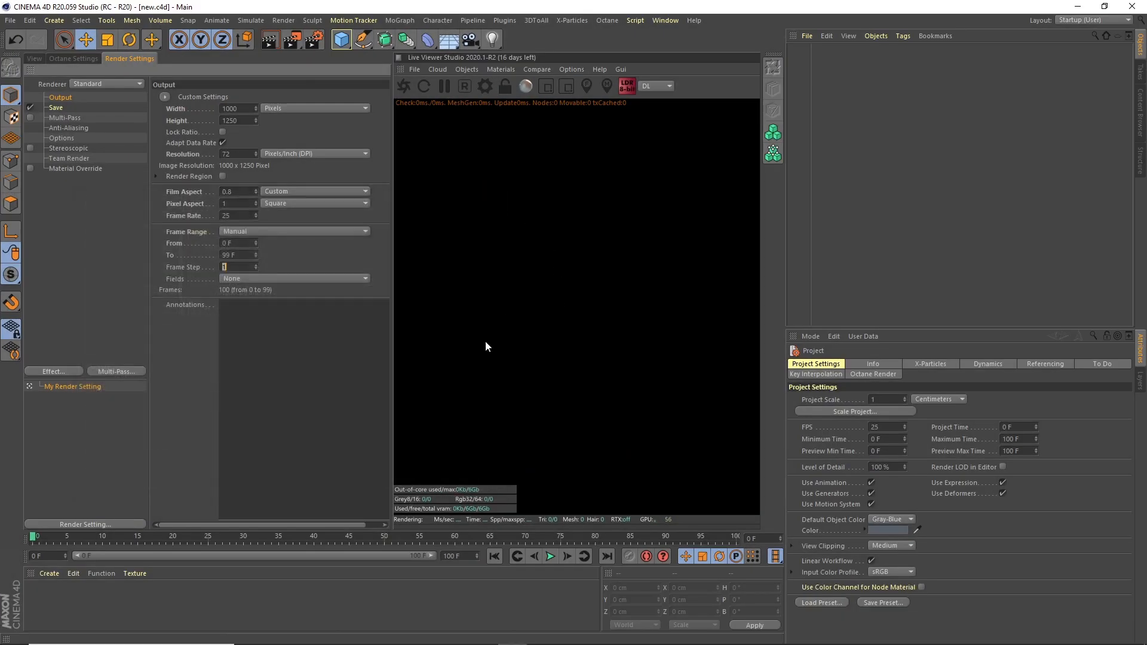
click(31, 58)
click(10, 20)
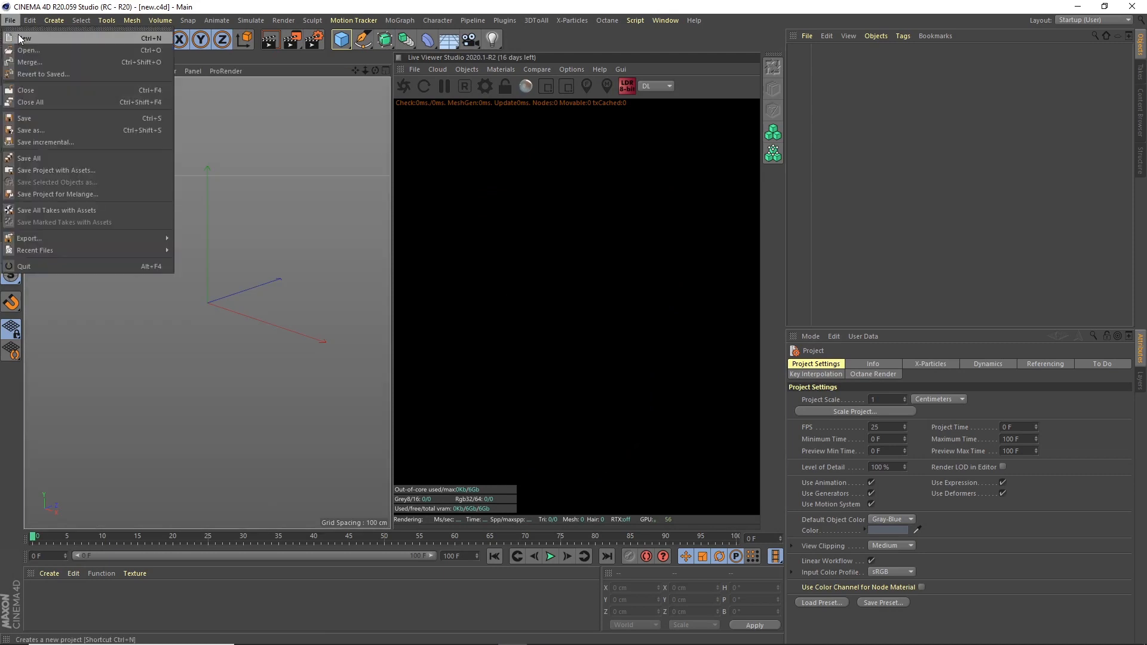
click(23, 38)
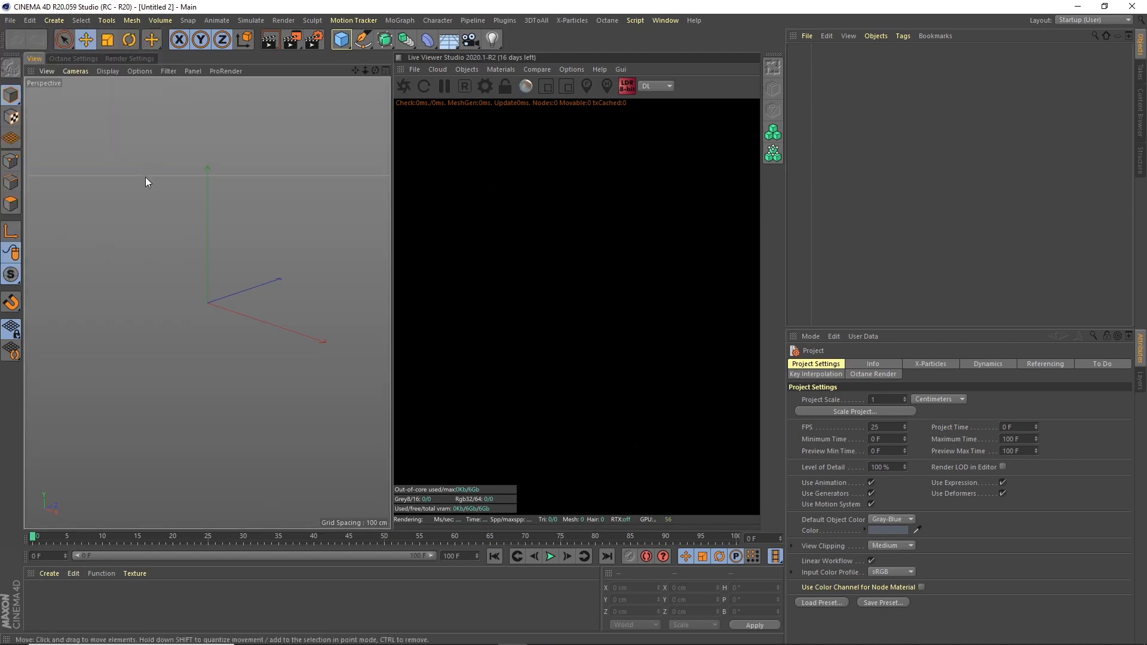
Set the new project's frame rate to 60 FPS, and create another new project to test the default settings
click(876, 427)
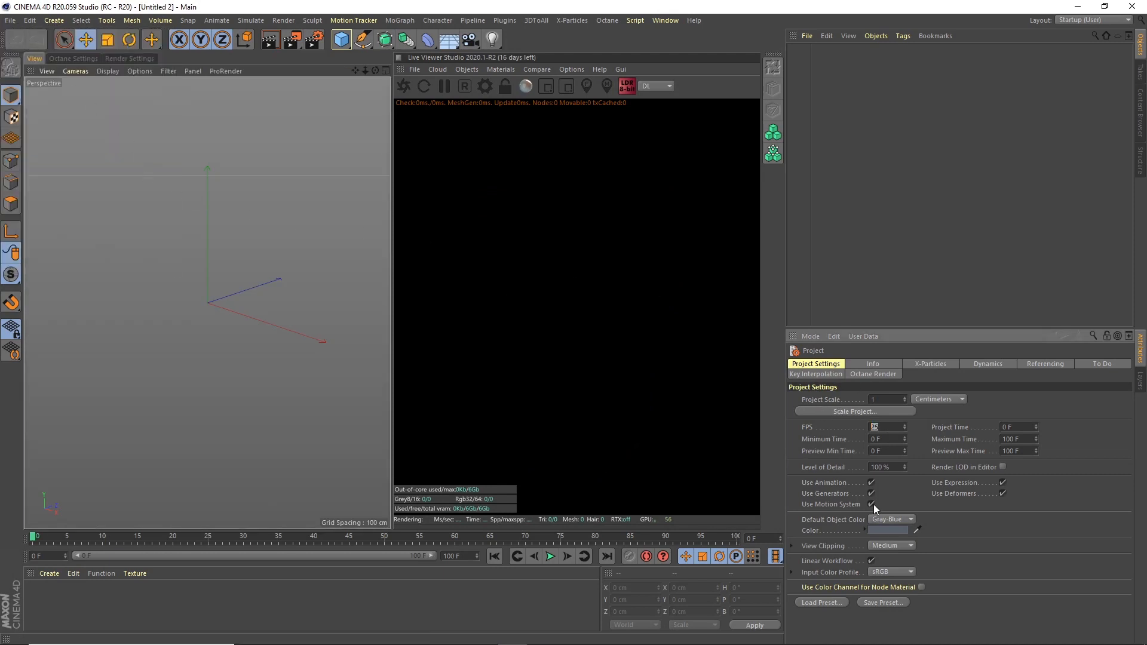
text(60)
key(Return)
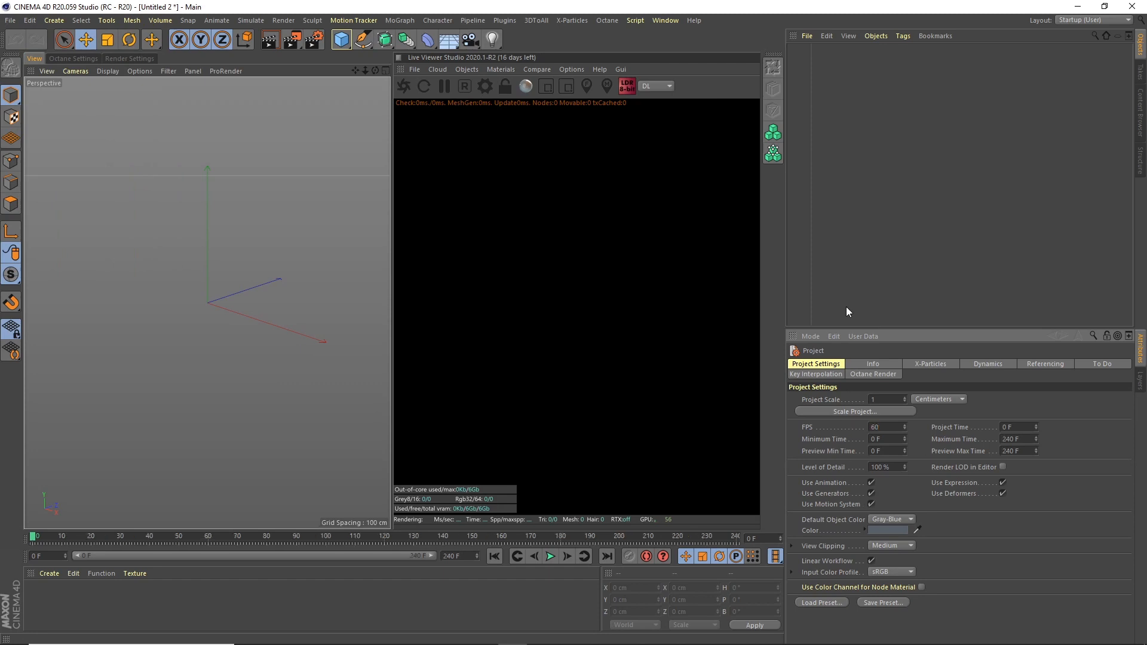
click(13, 21)
click(23, 38)
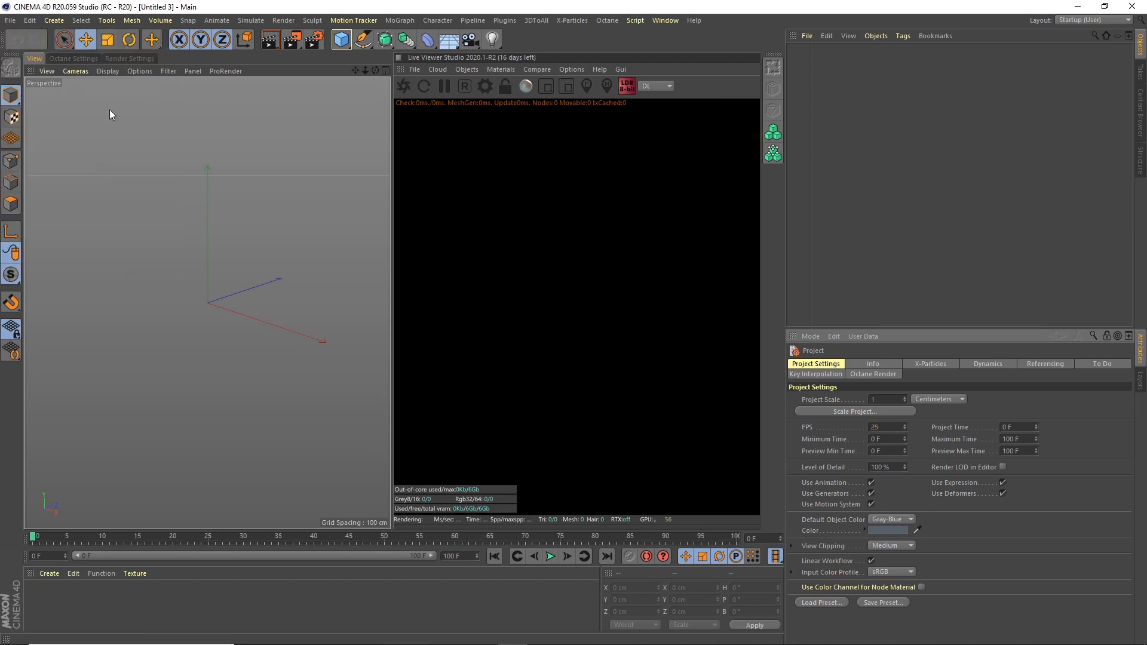